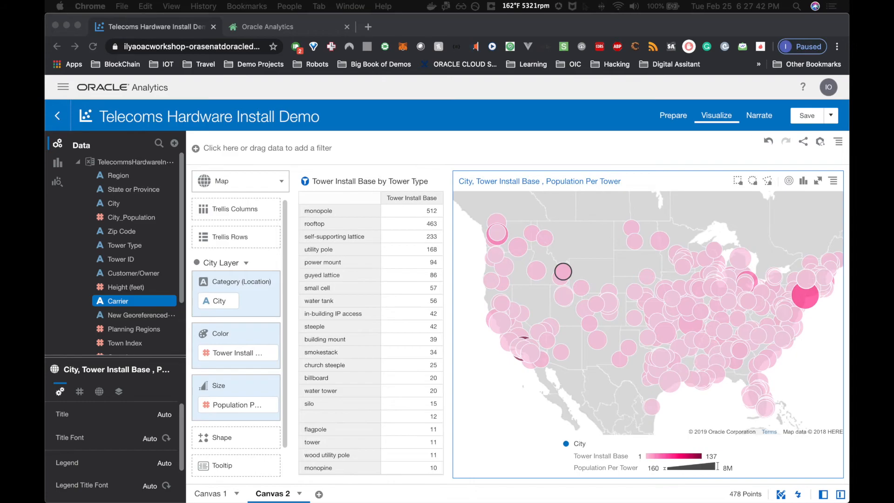
Show Canvas 1 of the finished demo project and create a new project from the Oracle Analytics home page.
left_click(215, 497)
left_click(214, 495)
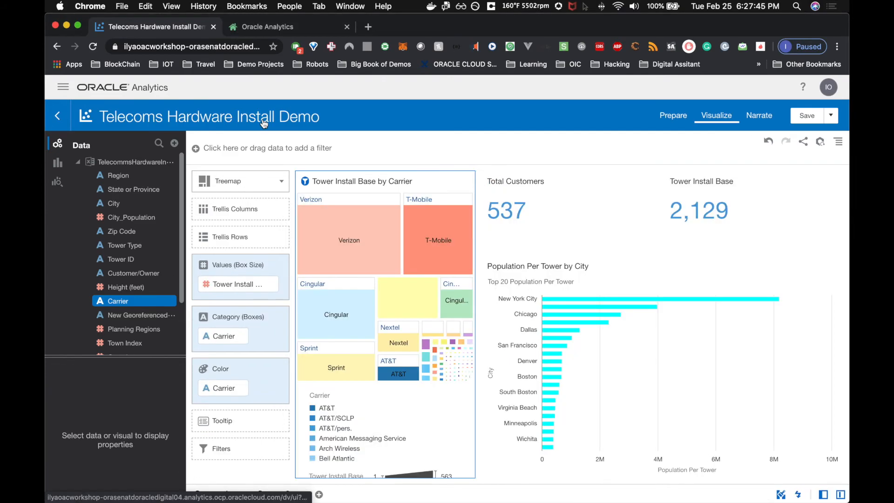
left_click(281, 27)
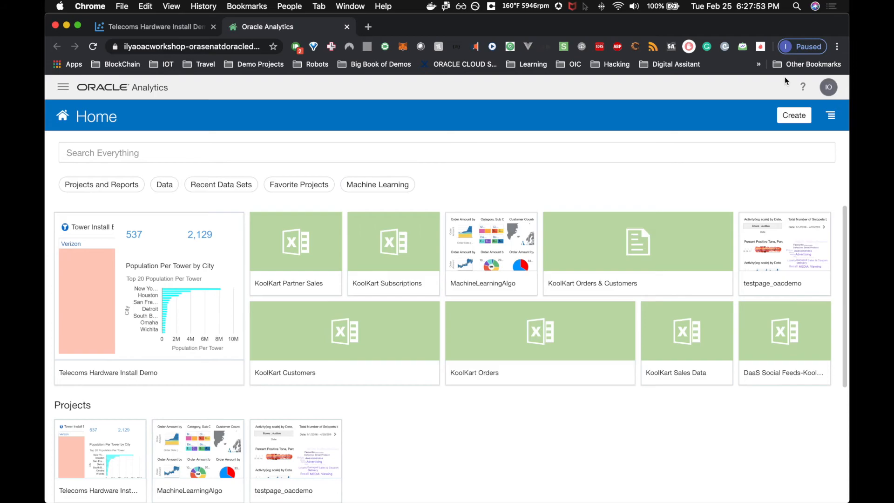
left_click(791, 118)
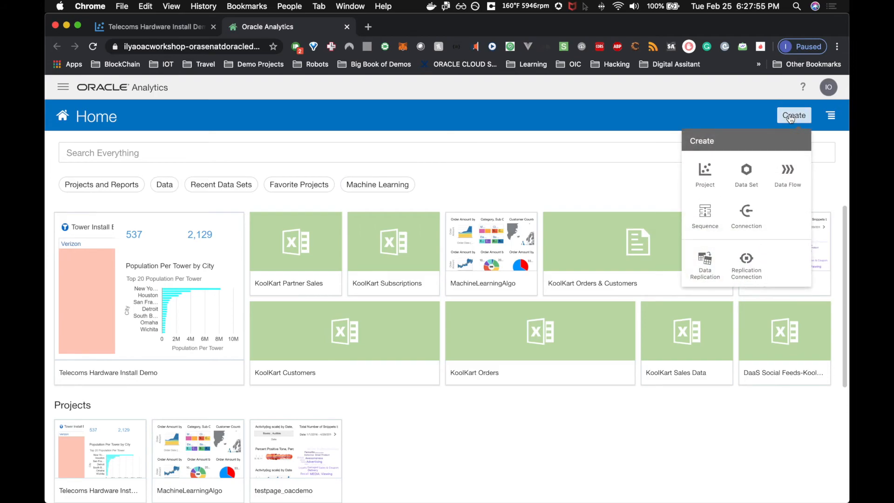
left_click(706, 171)
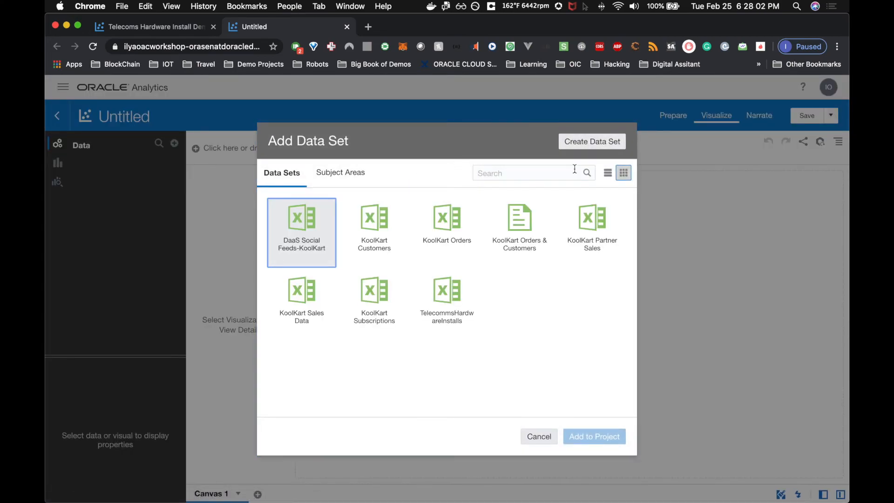
Create a data set from the file Telecomms Hardware Installs.xlsx in Downloads and add it to the project.
left_click(588, 145)
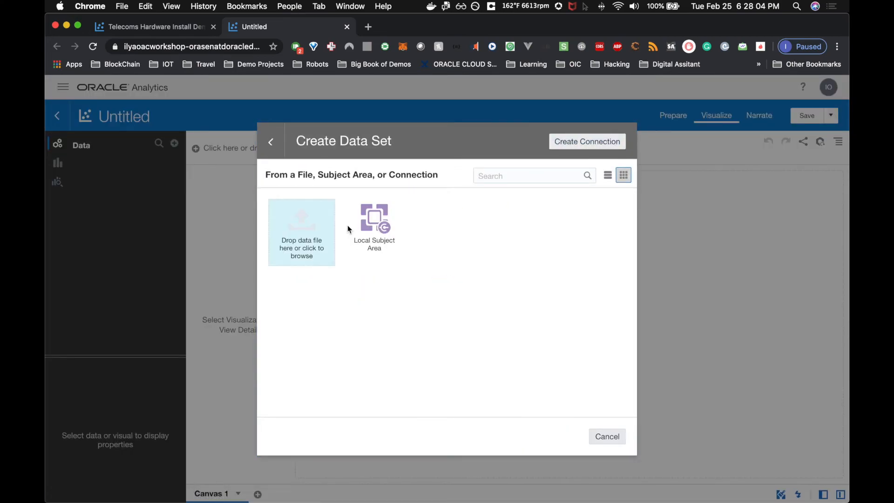
left_click(310, 237)
left_click(407, 109)
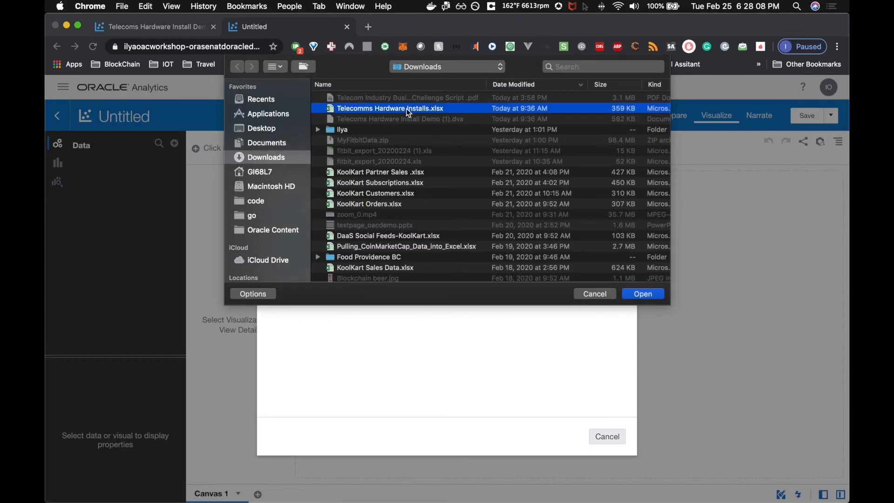
left_click(645, 293)
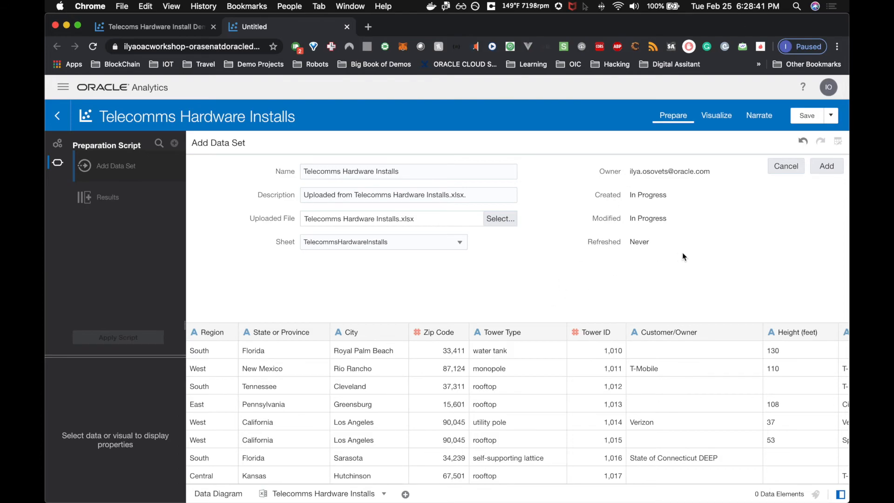
left_click(828, 168)
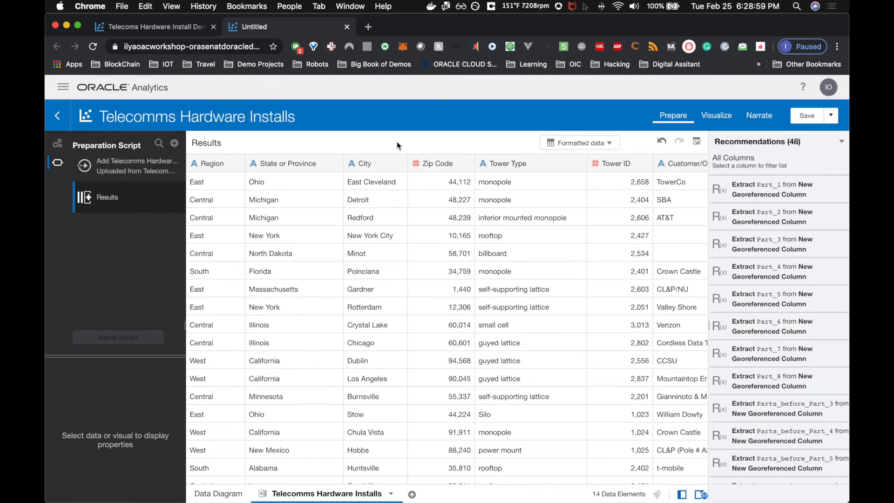
Treat the Zip Code column as an attribute instead of a measure and apply the preparation script.
left_click(426, 163)
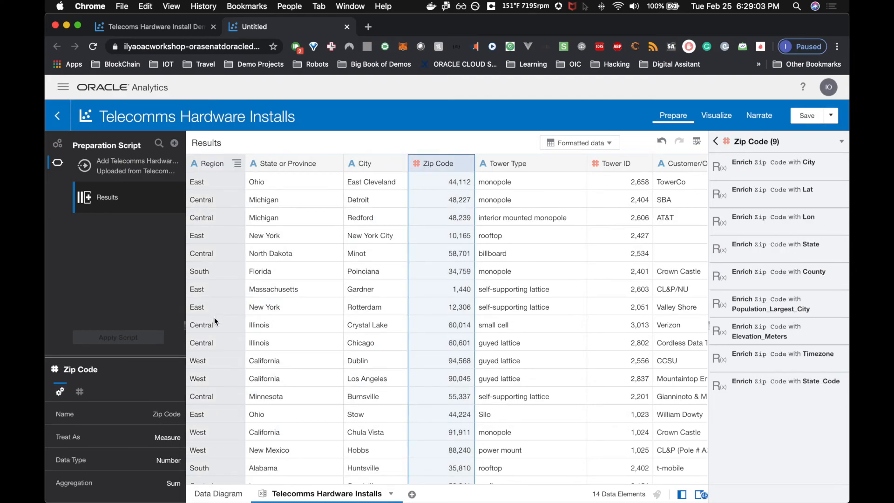
left_click(166, 438)
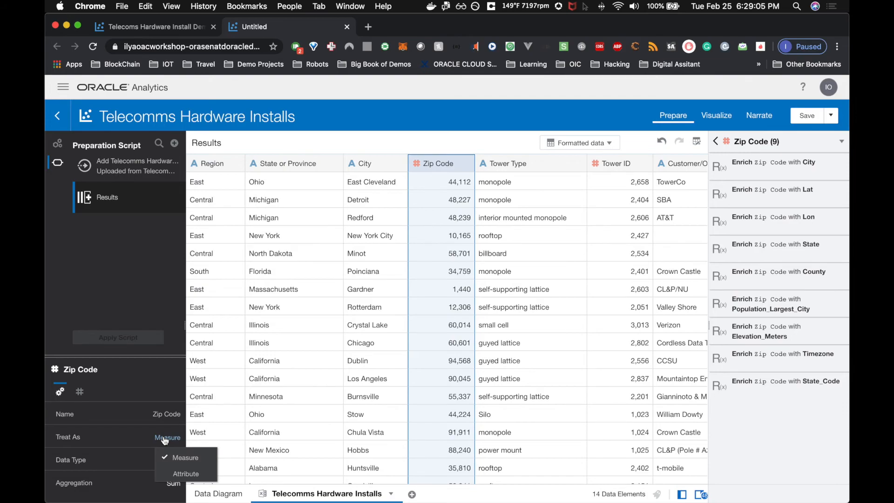
left_click(185, 474)
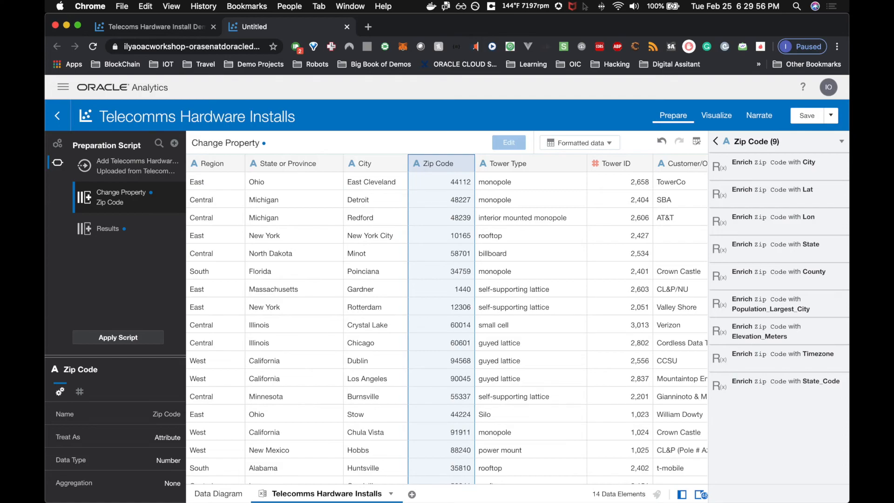
left_click(121, 338)
In the Visualize view, add a new calculation under My Calculations and name it Tower Install Base.
left_click(712, 119)
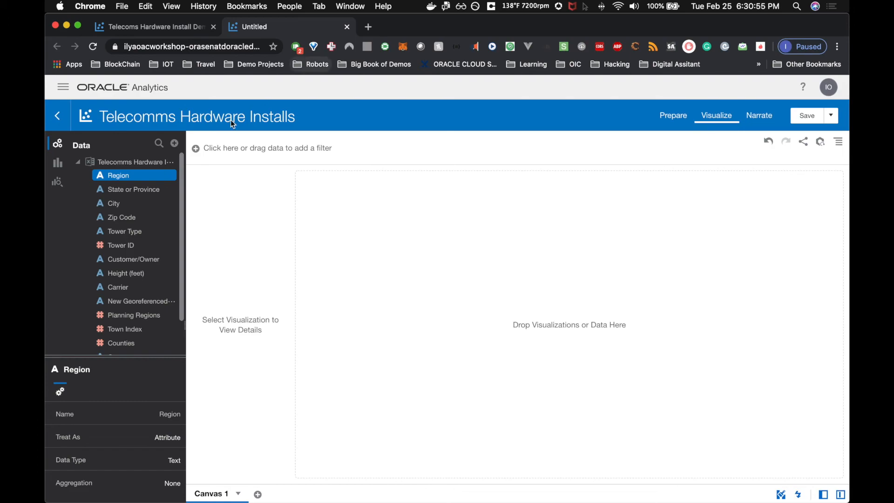
scroll(123, 226, "down", 1)
scroll(123, 226, "down", 1)
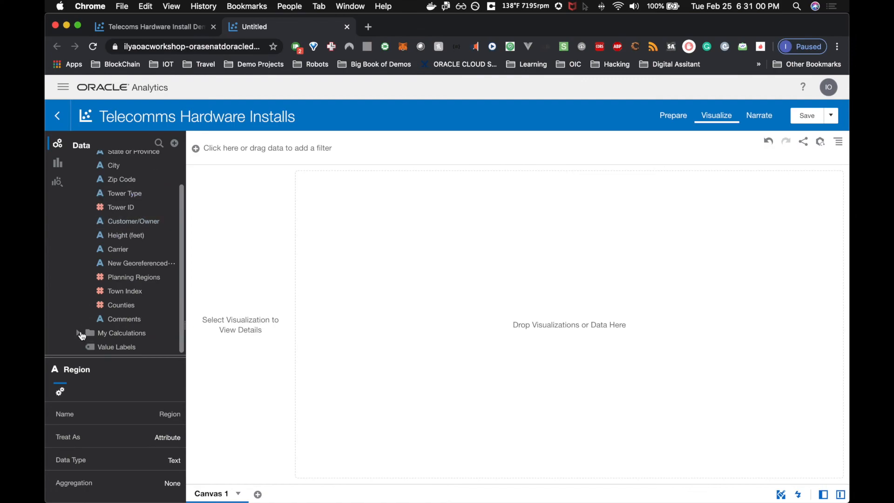
right_click(93, 336)
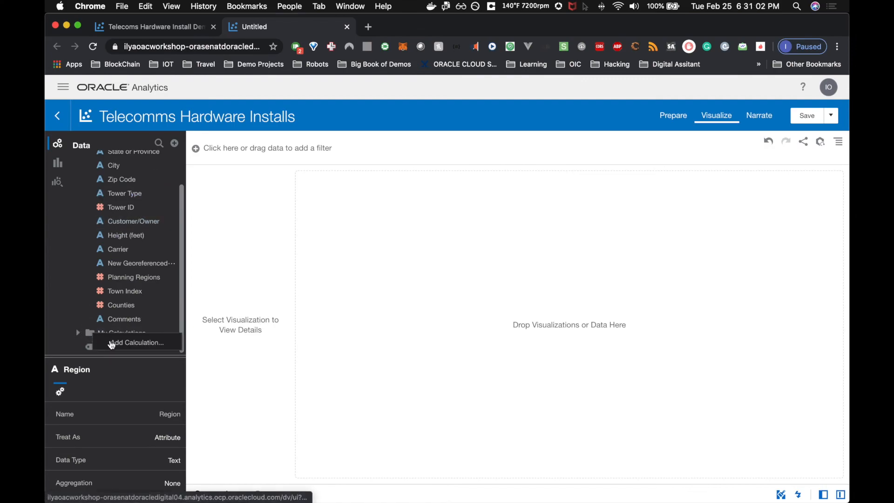
left_click(113, 343)
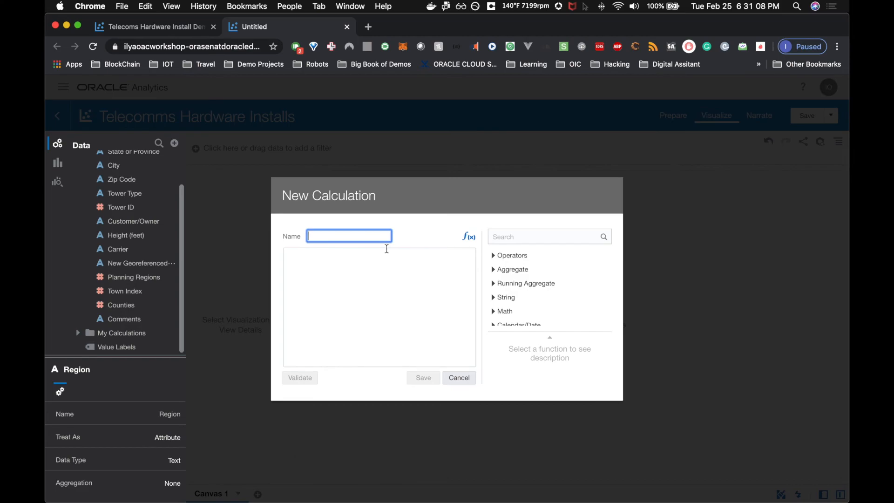
type("Tower Install Base")
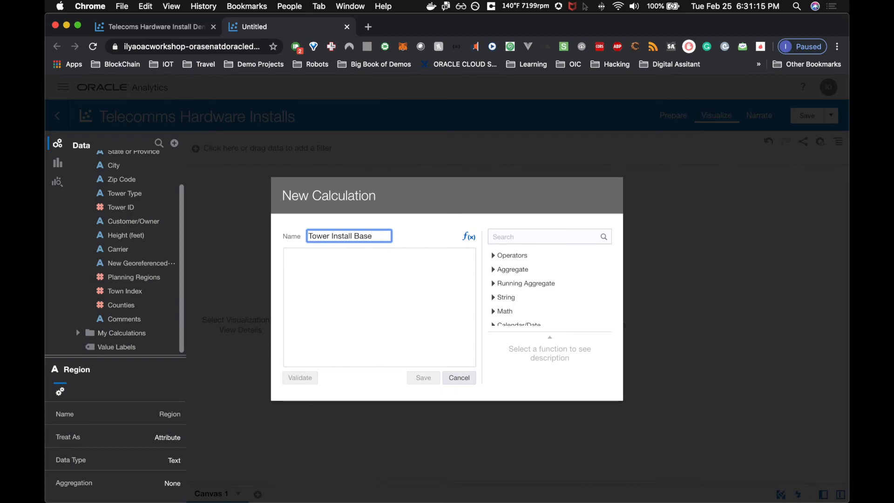
Enter the formula (COUNT(DISTINCT Tower ID)) as plain text for the calculation and validate it.
left_click(366, 286)
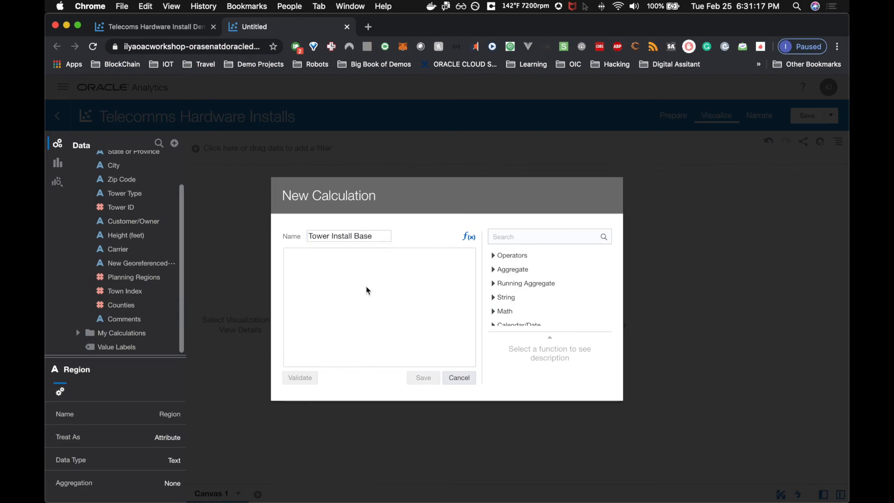
type("(C")
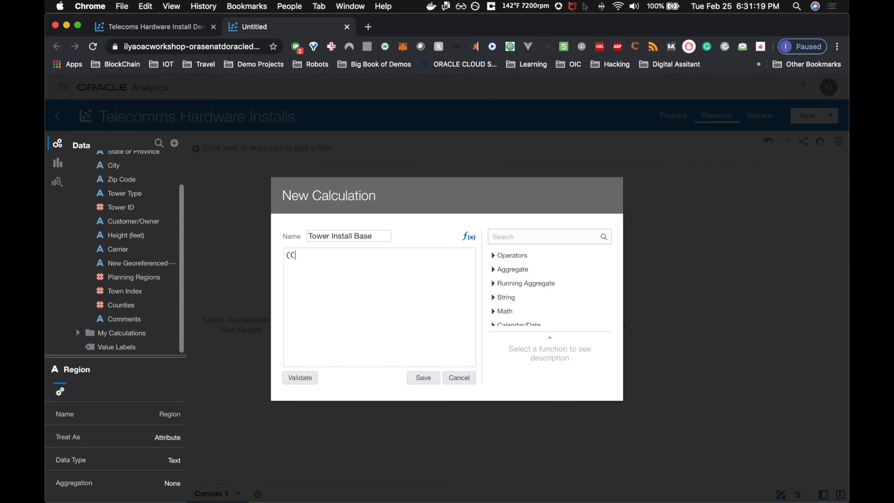
type("OUNT")
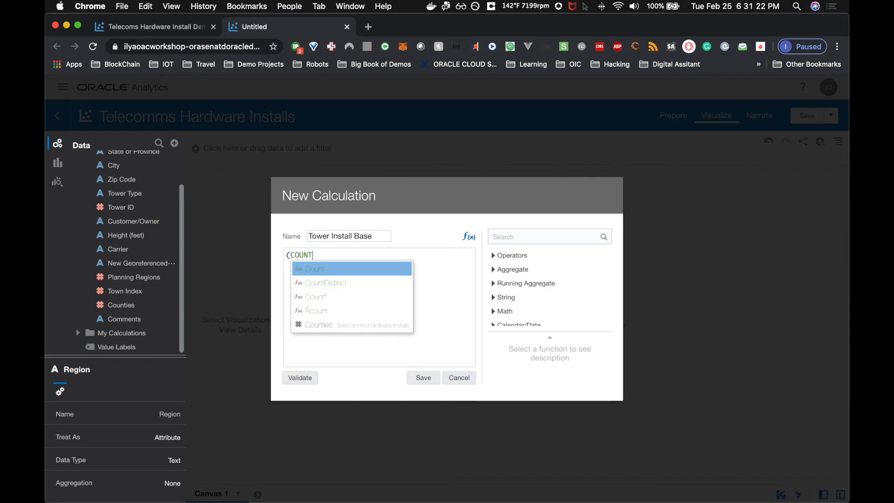
type("(DIST")
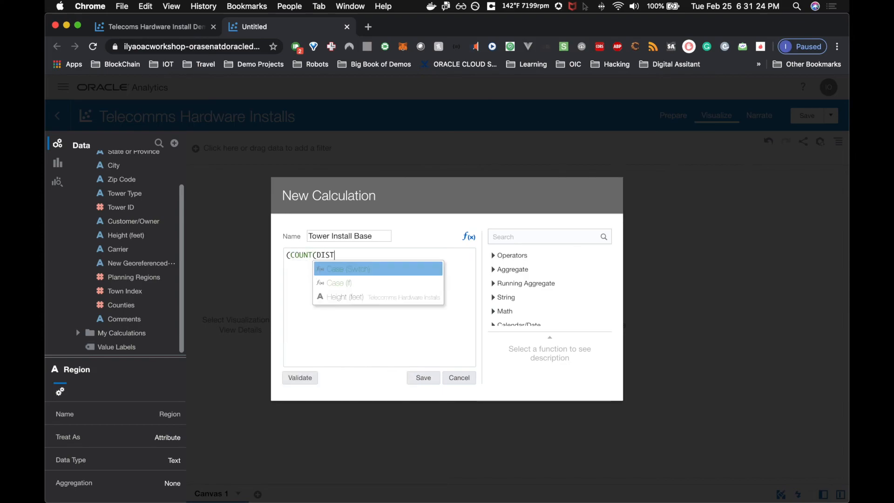
type("INT To")
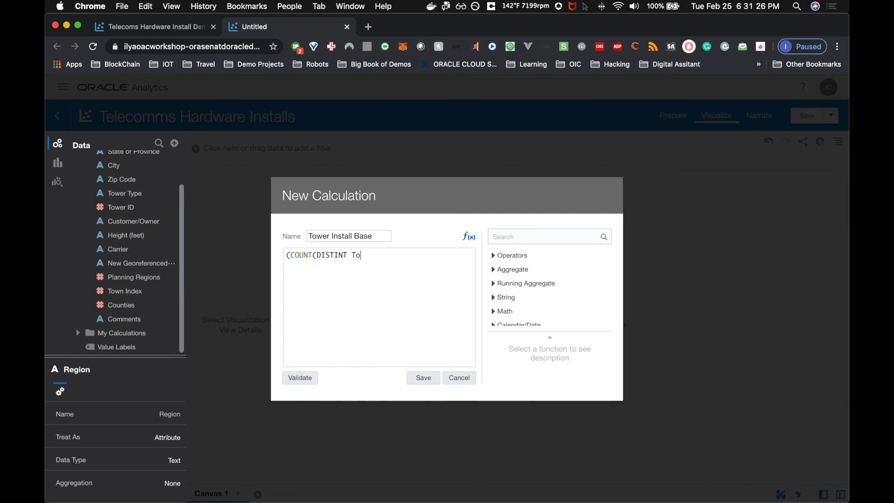
type("wer ID))")
left_click(344, 380)
double_click(326, 255)
type("Disti")
key("BackSpace")
key("BackSpace")
key("BackSpace")
key("BackSpace")
type("ISTINCT")
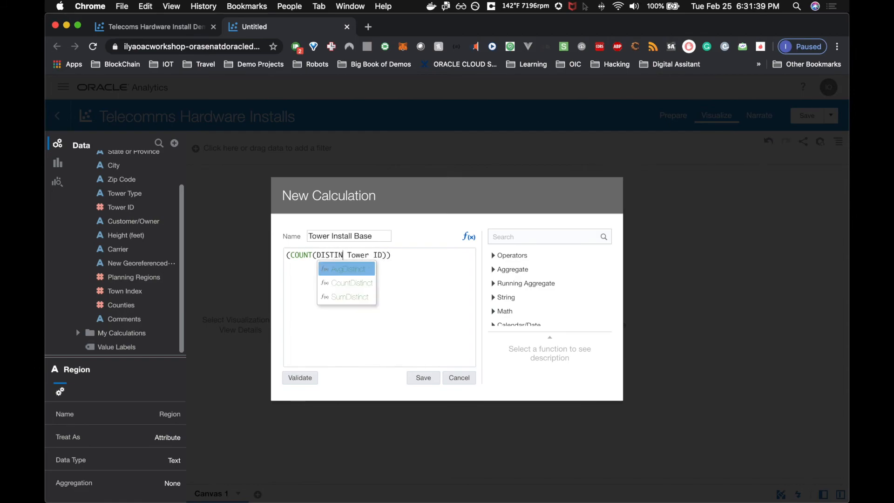
left_click(421, 287)
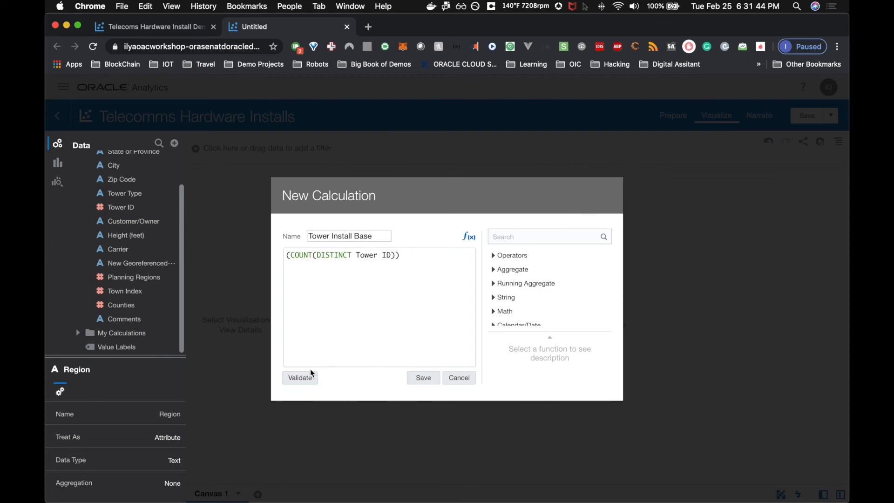
left_click(300, 378)
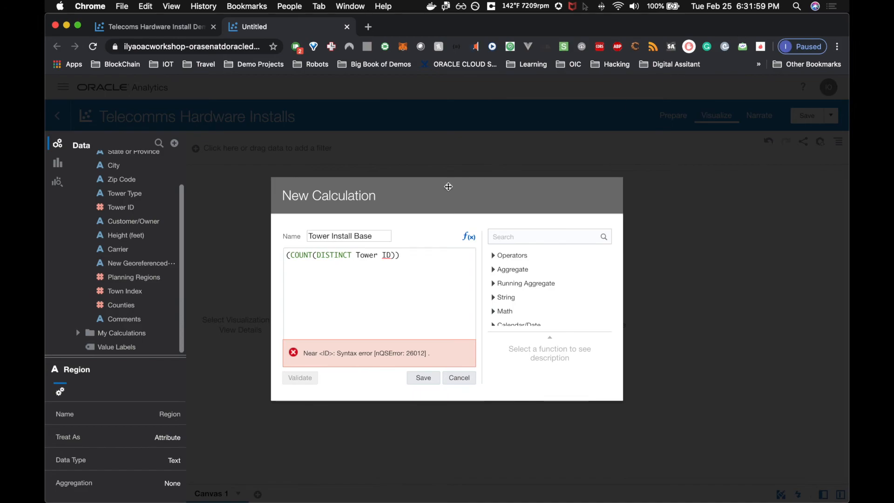
Replace the plain-text Tower ID in the formula with the Tower ID column reference, and validate and save the calculation.
double_click(389, 254)
type("I")
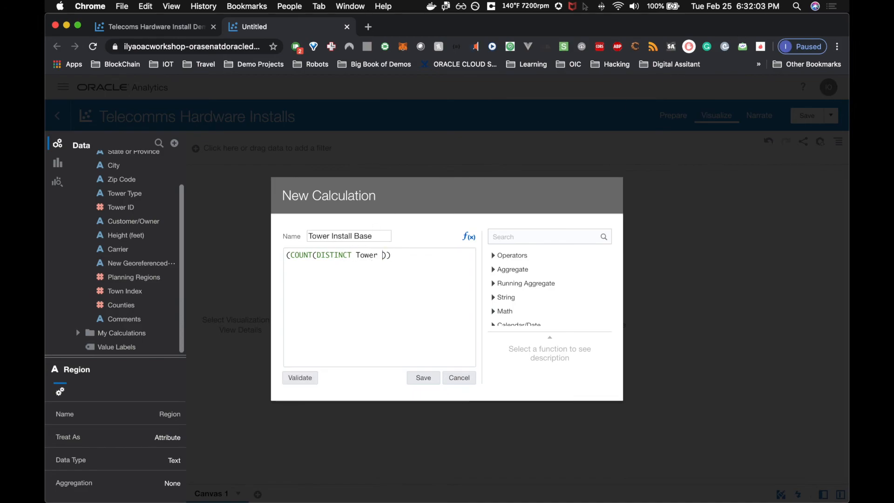
type("D")
key("Return")
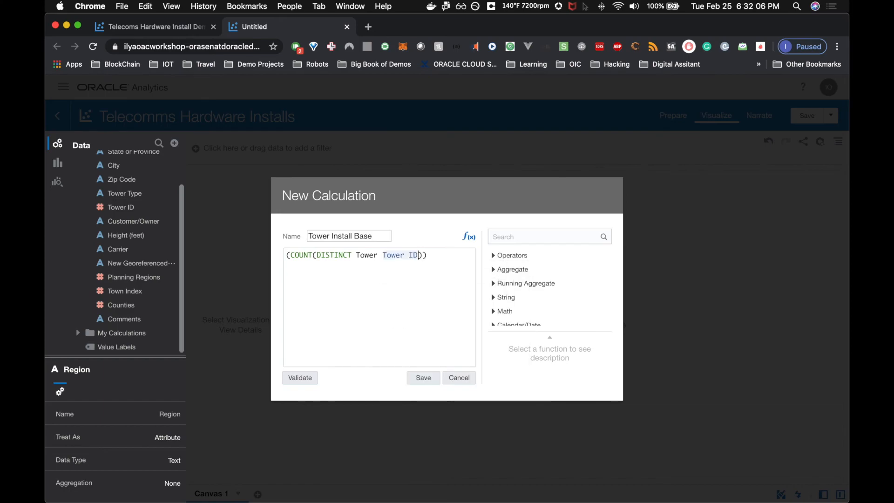
left_click(378, 255)
key("BackSpace")
key("BackSpace")
key("BackSpace")
key("BackSpace")
key("BackSpace")
key("BackSpace")
left_click(385, 332)
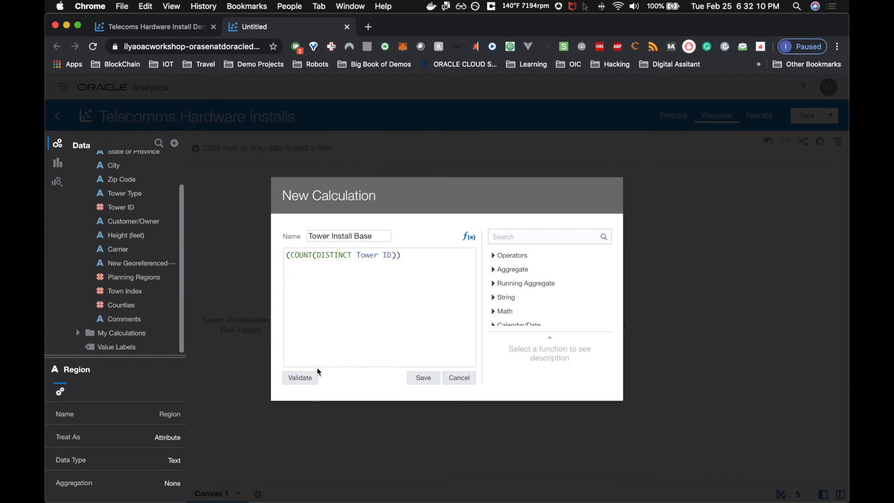
left_click(308, 380)
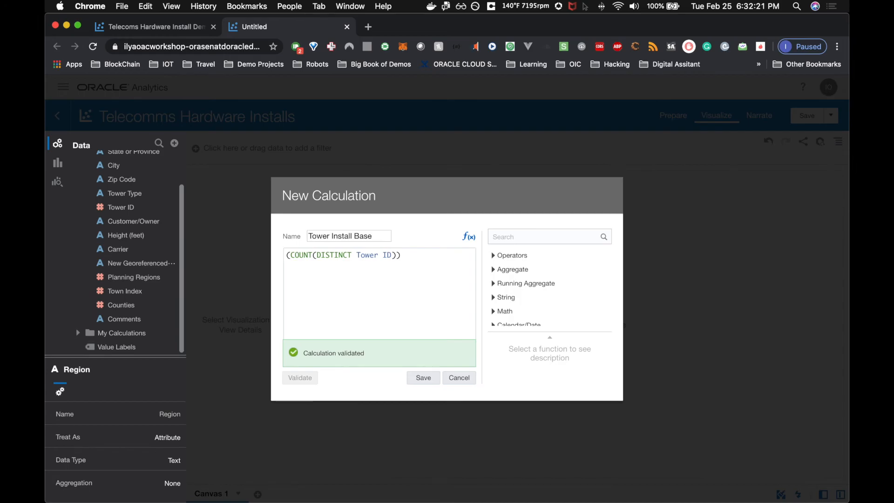
left_click(423, 378)
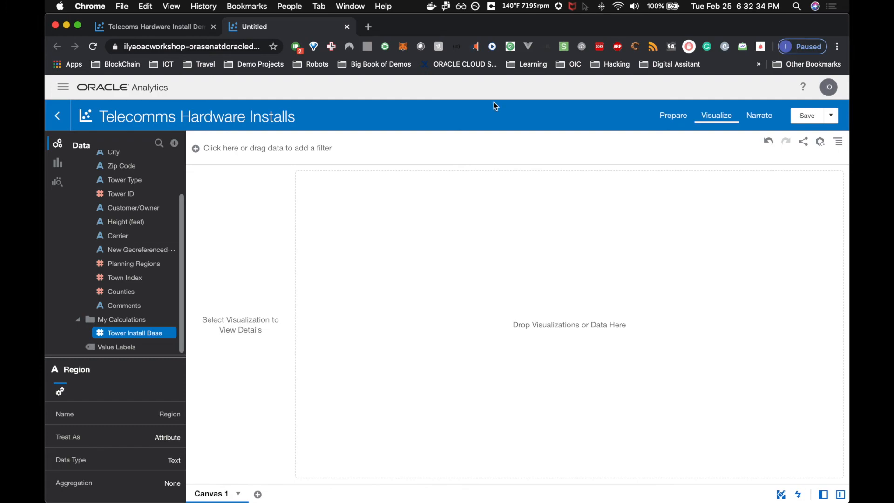
Add another calculation under My Calculations and name it Total Customers.
right_click(118, 321)
left_click(124, 328)
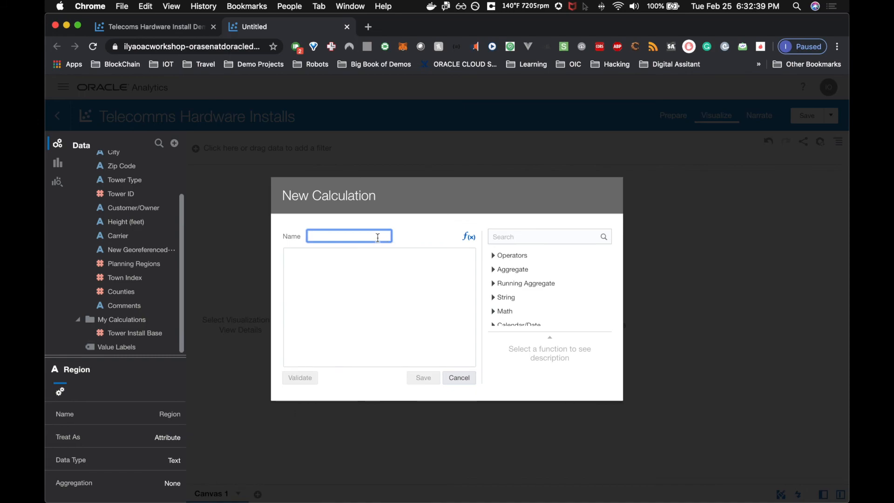
type("Total X")
type("u")
key("BackSpace")
key("BackSpace")
type("Customers")
Begin the Total Customers formula with COUNT (DISTINCT and insert the Customer/Owner column reference after it.
left_click(384, 303)
type("0")
key("BackSpace")
type("COUNT  (D")
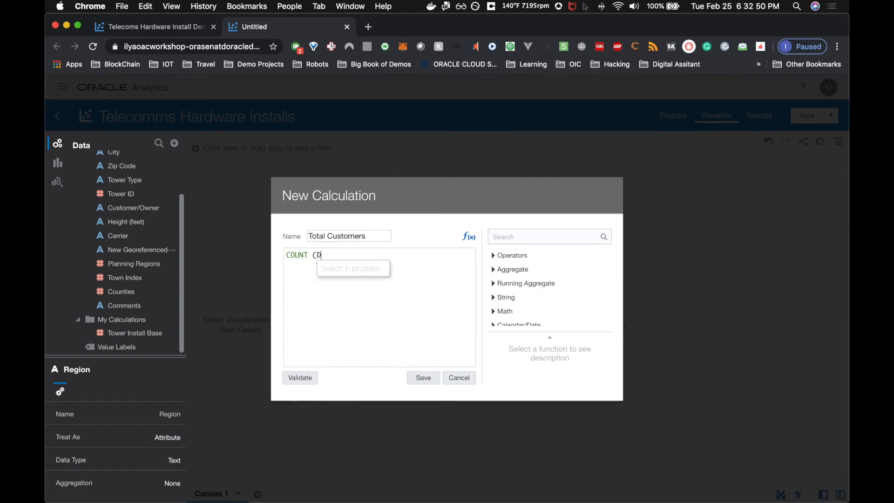
type("ISTINT")
key("BackSpace")
key("BackSpace")
key("BackSpace")
type("TINCT")
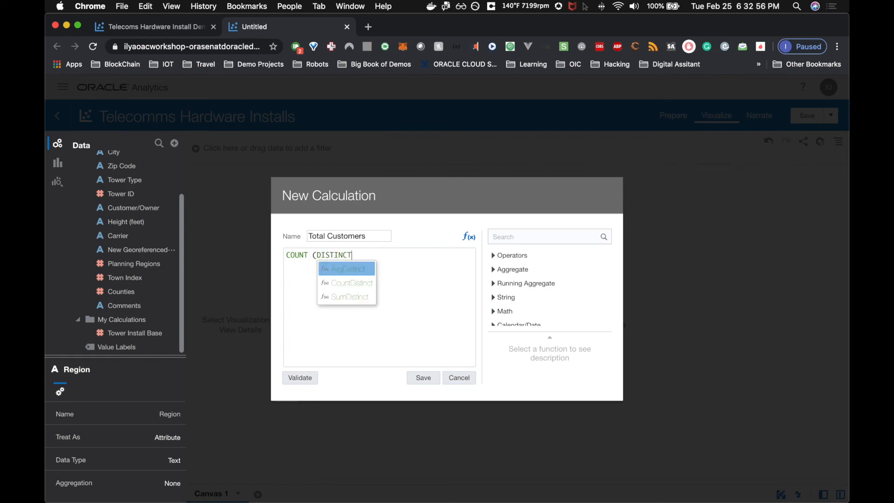
type(" Custo")
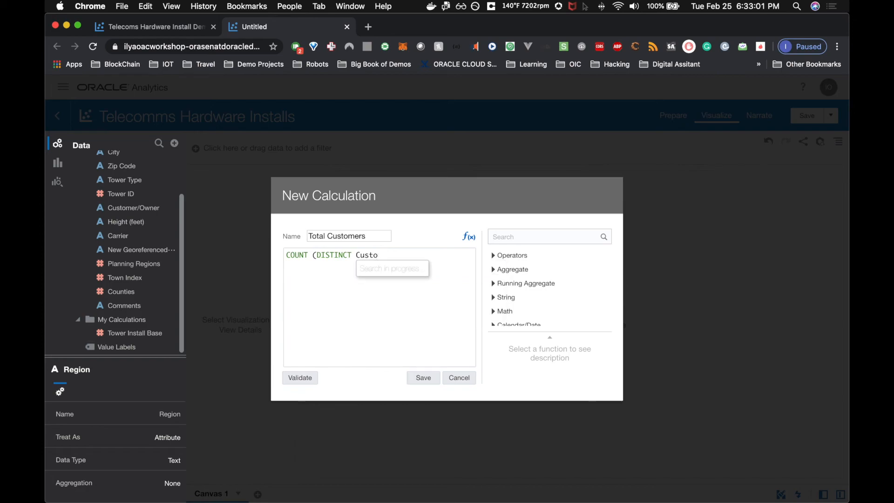
type("mer/")
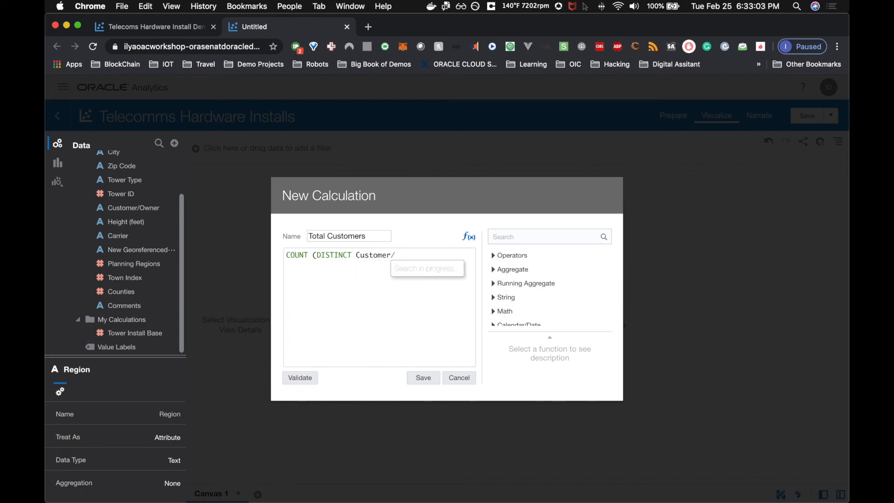
key("Return")
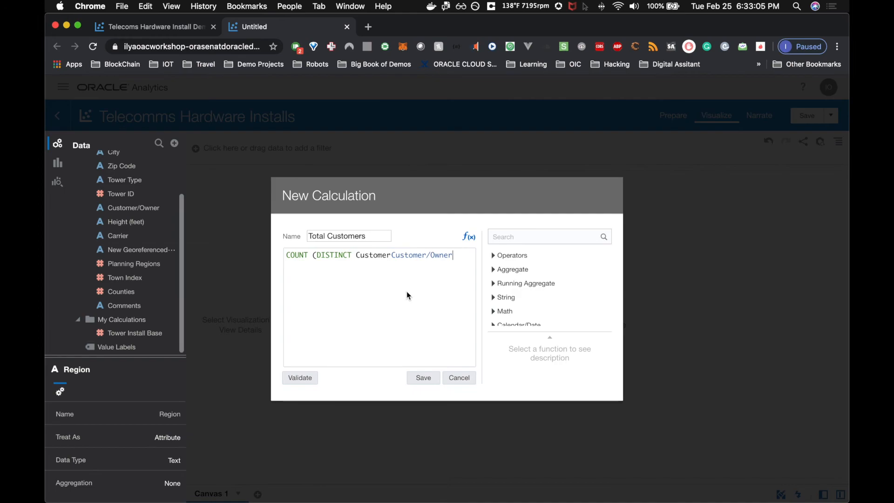
Delete the stray plain-text Customer in front of the Customer/Owner column reference in the formula.
left_click(392, 258)
left_click(392, 258)
left_click(392, 259)
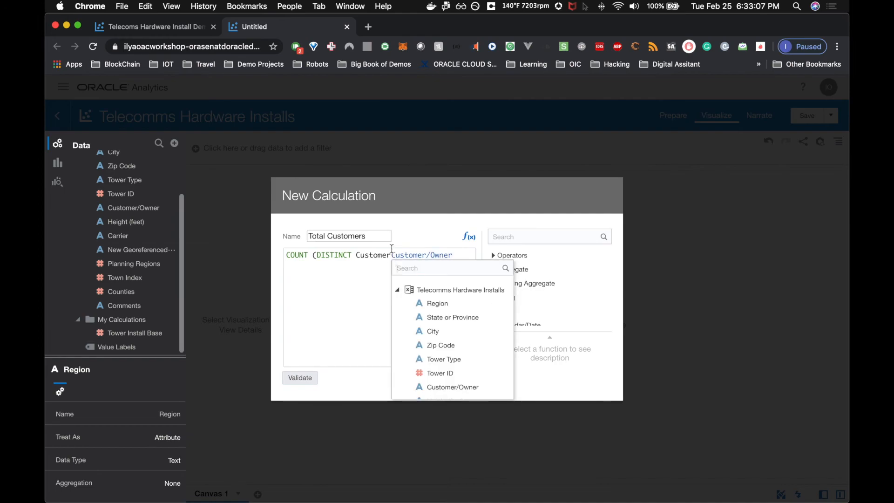
left_click(390, 257)
key("BackSpace")
key("BackSpace")
key("BackSpace")
key("BackSpace")
key("BackSpace")
key("BackSpace")
key("BackSpace")
key("BackSpace")
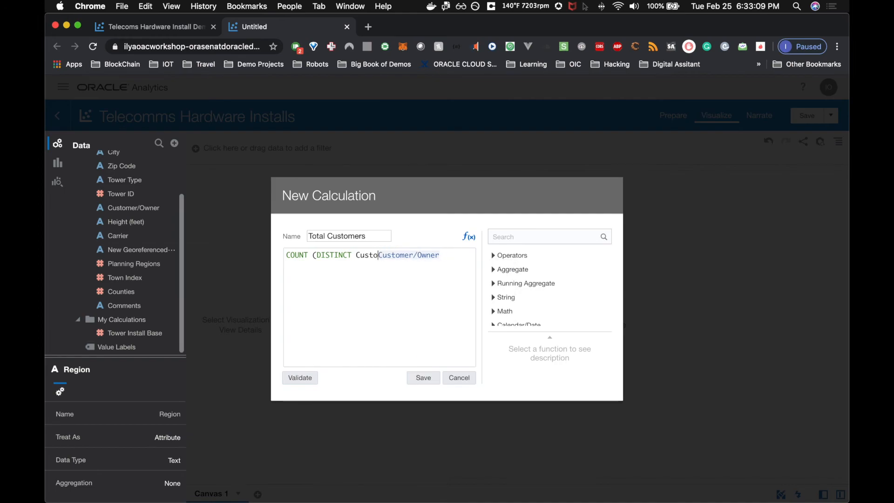
Close the formula with a parenthesis after Customer/Owner, and validate and save the Total Customers calculation.
left_click(422, 255)
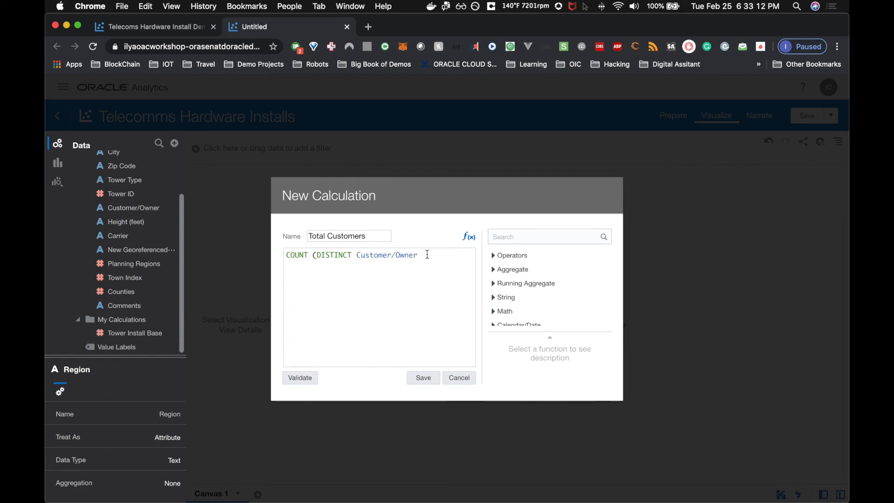
type(")")
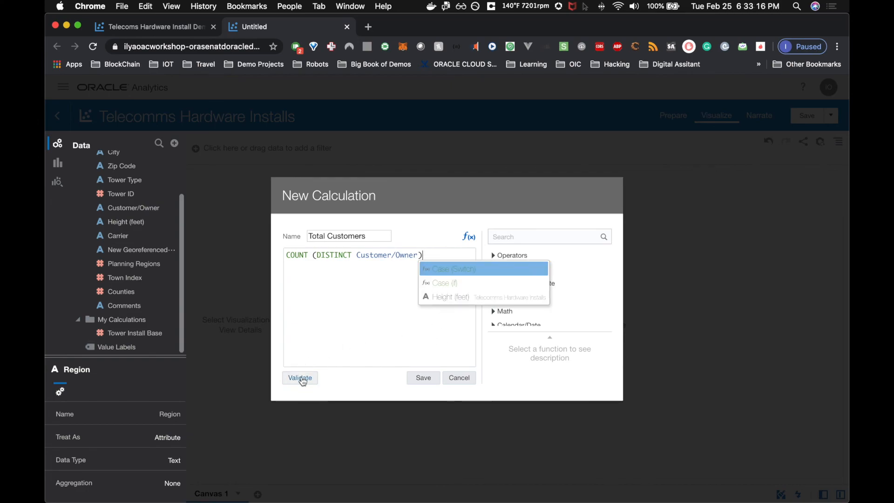
left_click(301, 378)
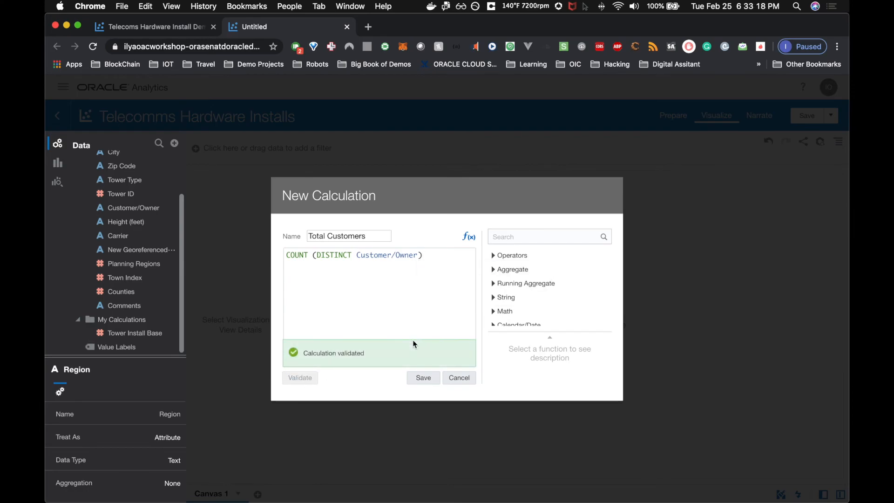
left_click(423, 379)
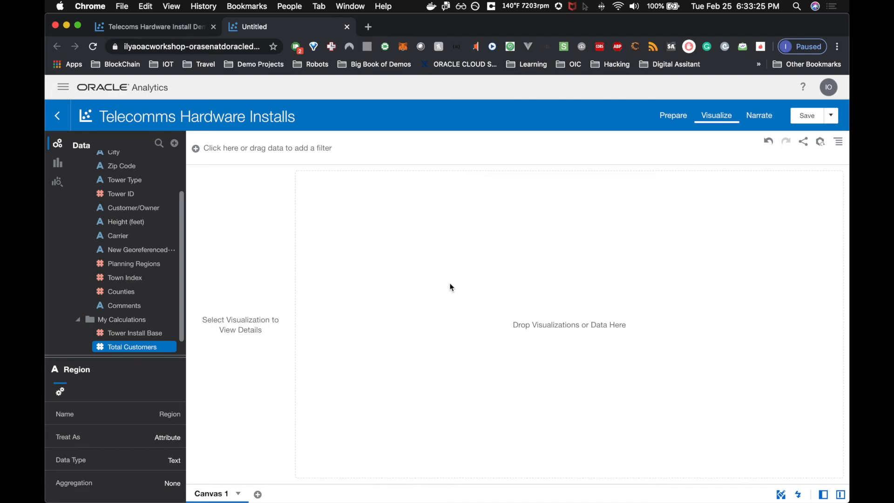
Add the Total Customers calculation to the empty canvas as an automatic tile visualization.
scroll(146, 277, "down", 1)
right_click(137, 334)
left_click(134, 335)
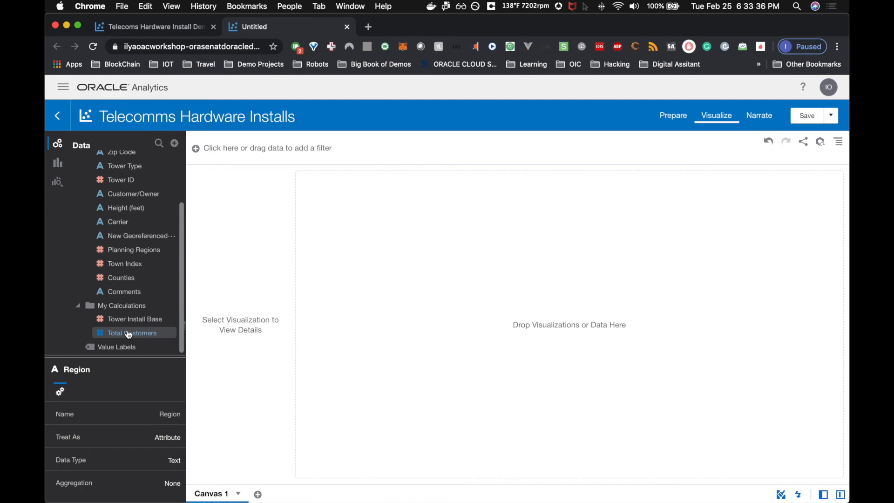
double_click(129, 335)
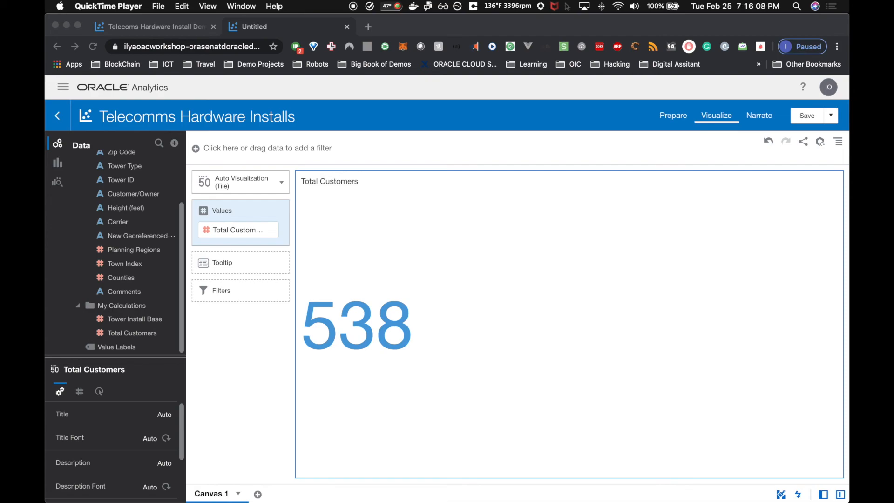
Create a Tile visualization from the Tower Install Base calculation on the same canvas.
left_click(116, 321)
right_click(123, 321)
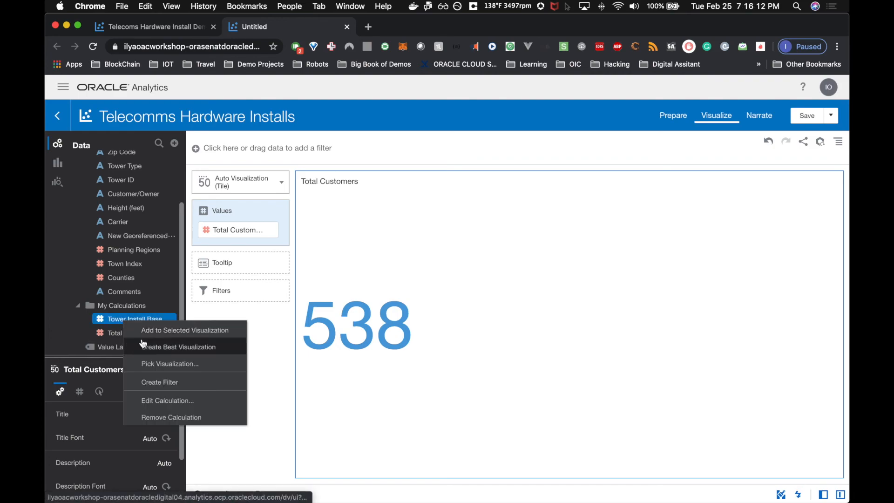
left_click(150, 364)
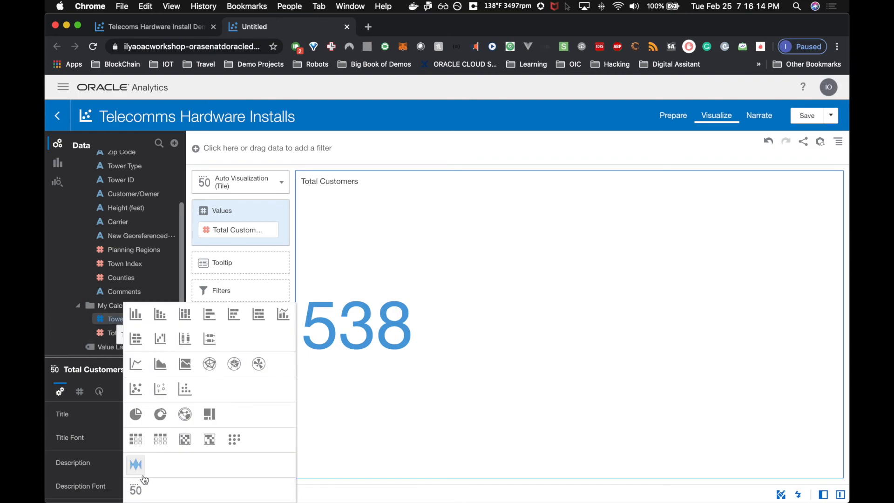
left_click(136, 490)
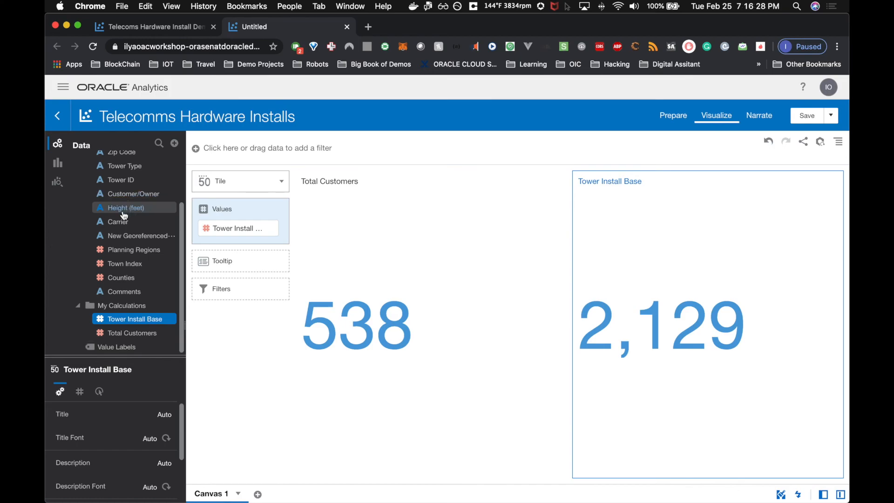
Create a Treemap visualization from the Carrier column and the Tower Install Base calculation.
left_click(128, 226)
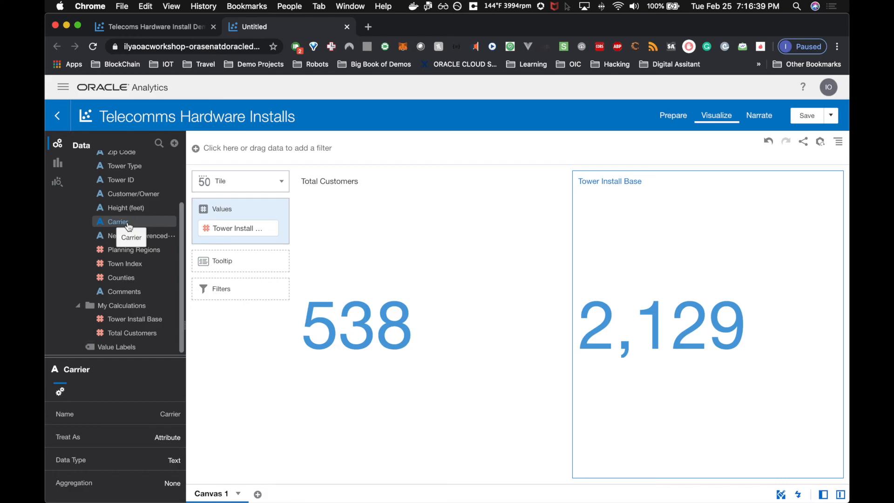
left_click(129, 225)
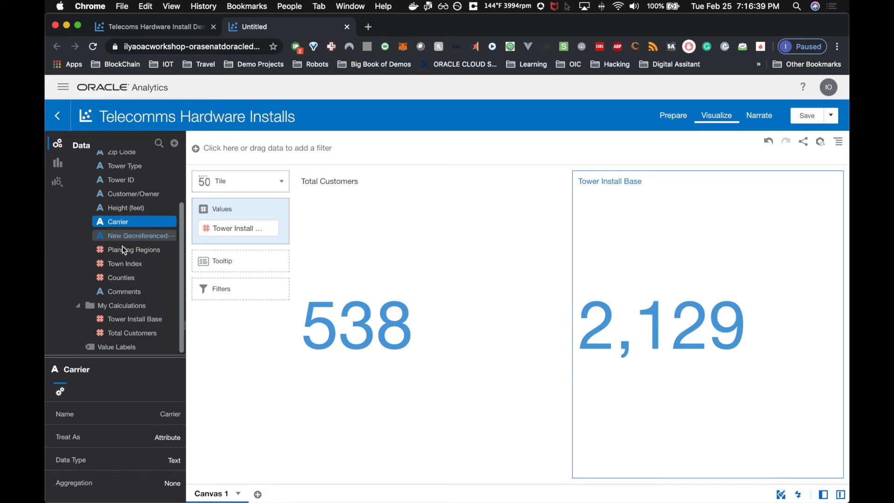
right_click(134, 322)
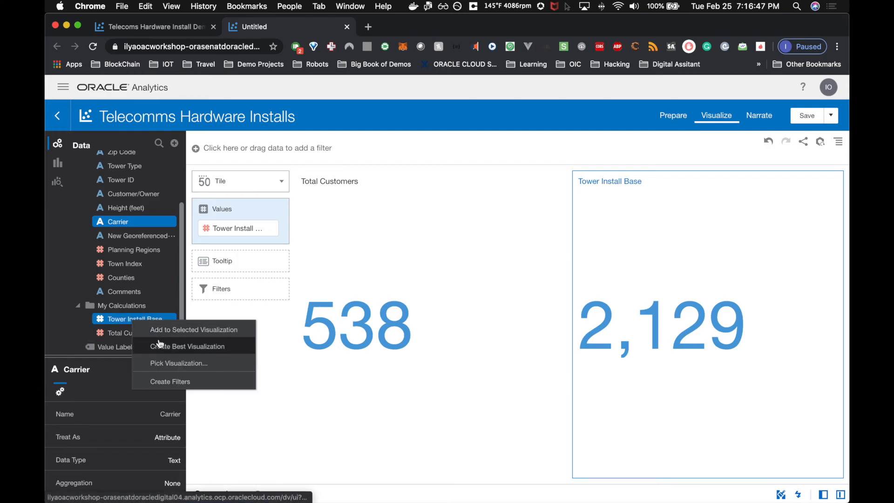
left_click(161, 364)
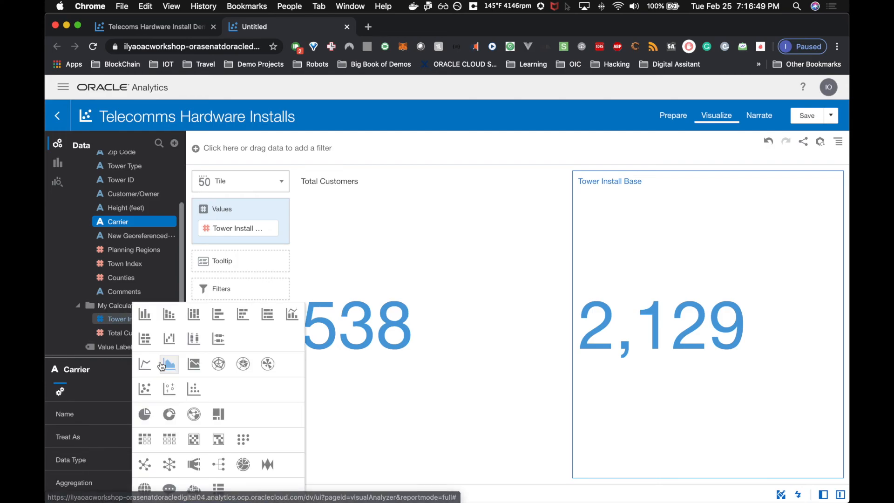
left_click(217, 414)
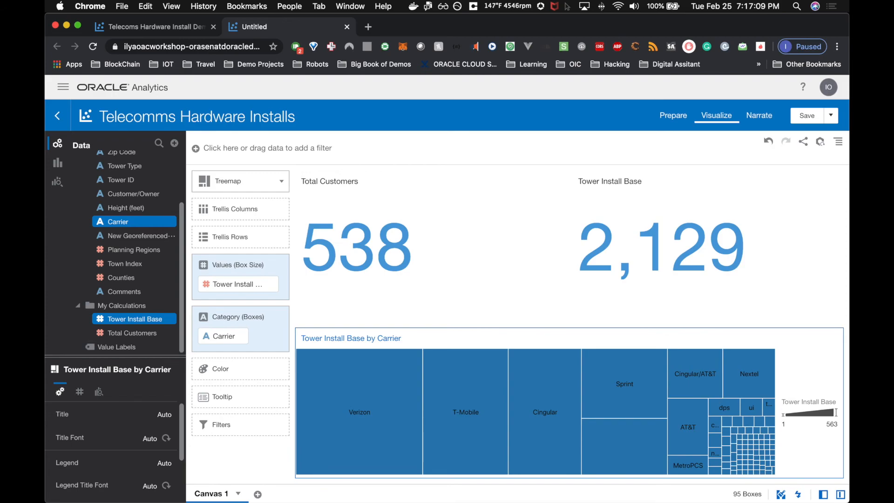
Color the treemap by Carrier and place it to the left of the two tiles on the canvas.
left_click(138, 221, "super")
left_click(139, 221)
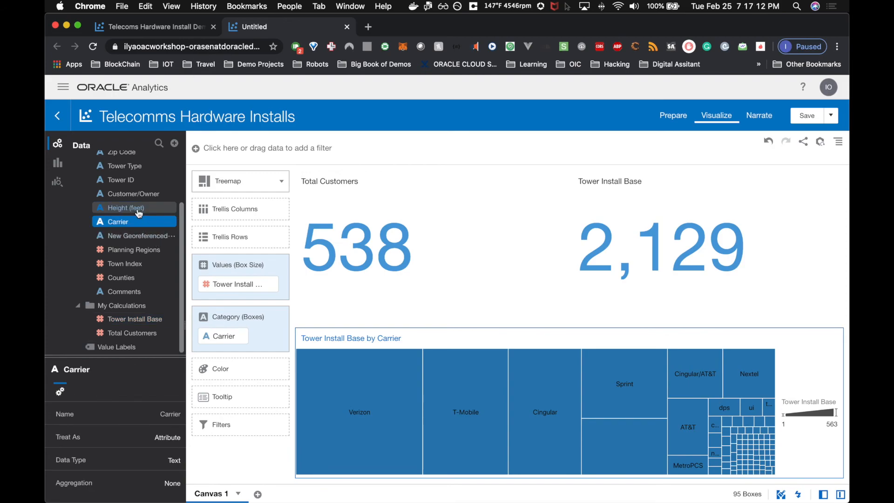
left_click_drag(300, 415, 267, 372)
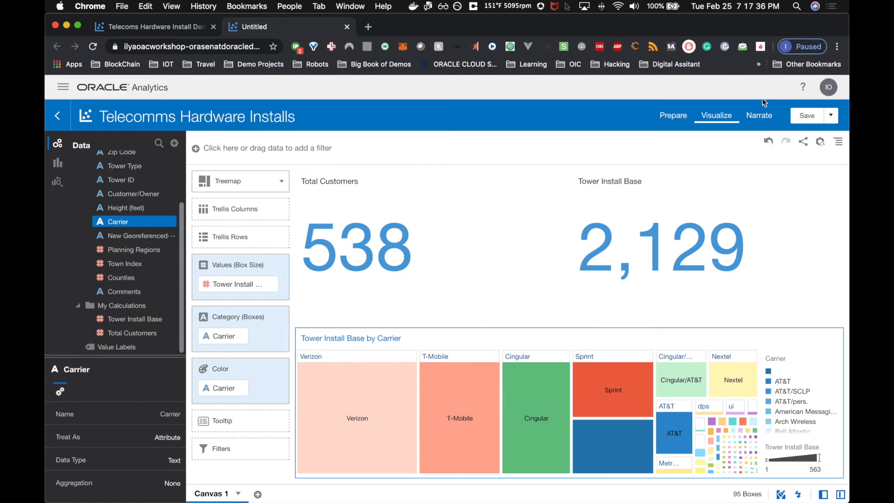
left_click(479, 330)
left_click_drag(370, 282, 326, 261)
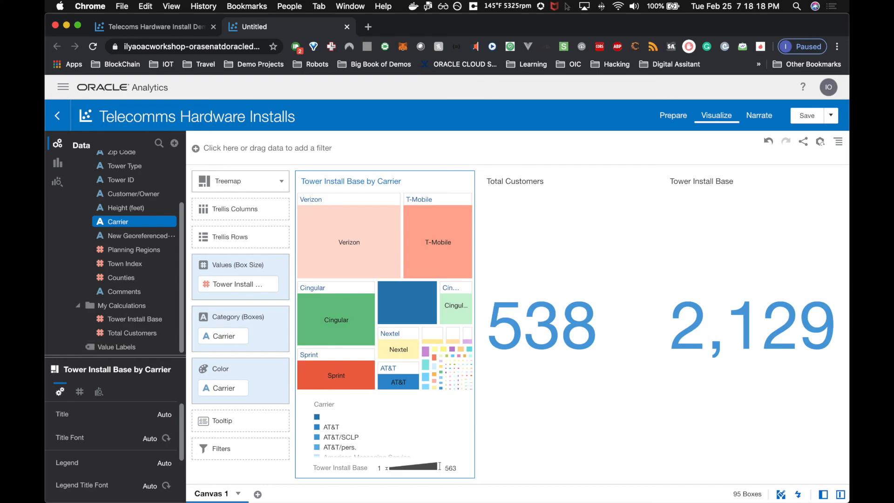
In the Prepare view, enrich the City column with Population and apply the preparation script.
left_click(671, 117)
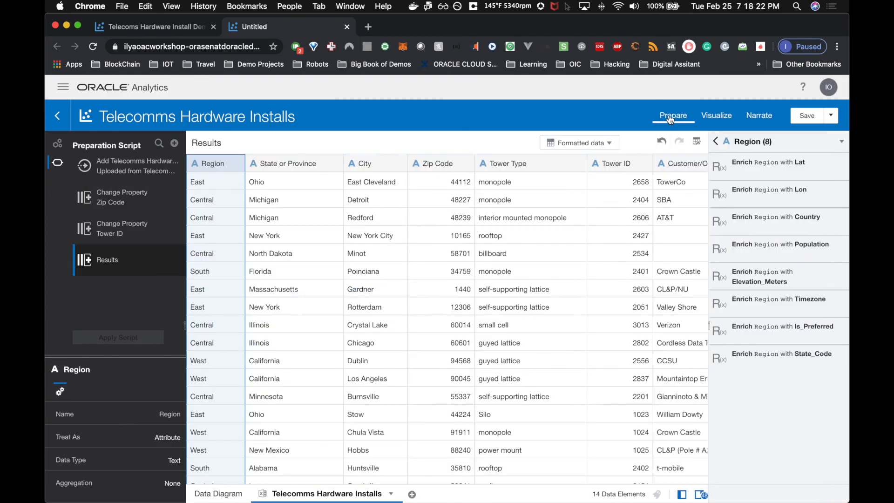
left_click(368, 164)
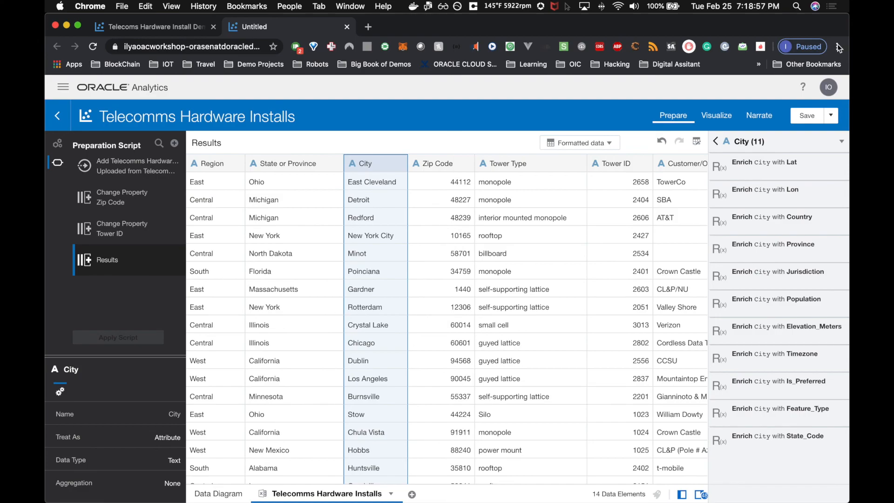
left_click(794, 306)
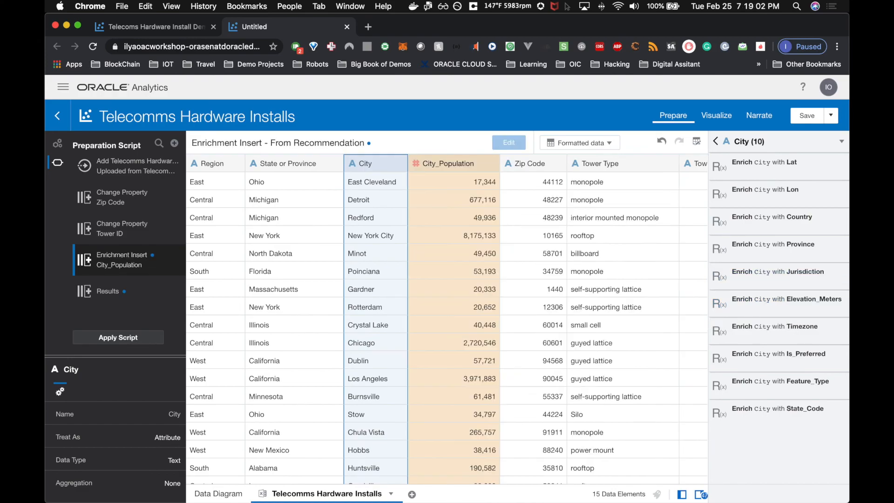
left_click(143, 338)
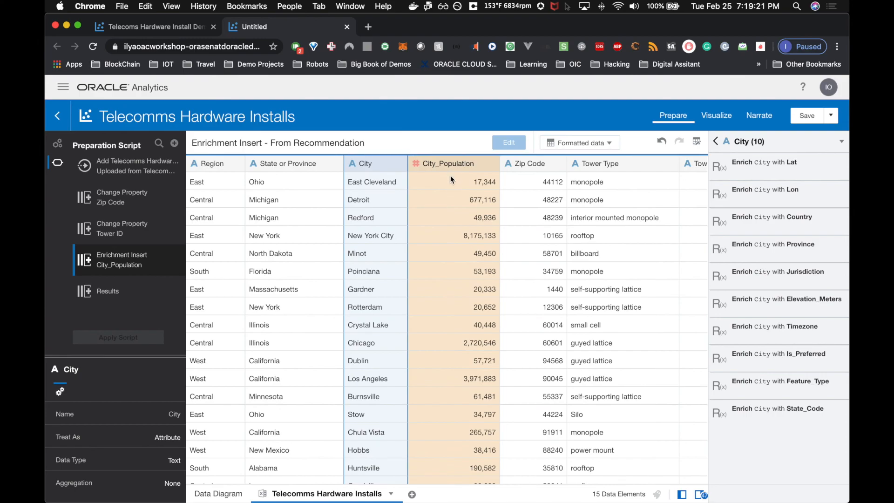
Change City_Population from a measure to an attribute and apply the preparation script.
left_click(418, 166)
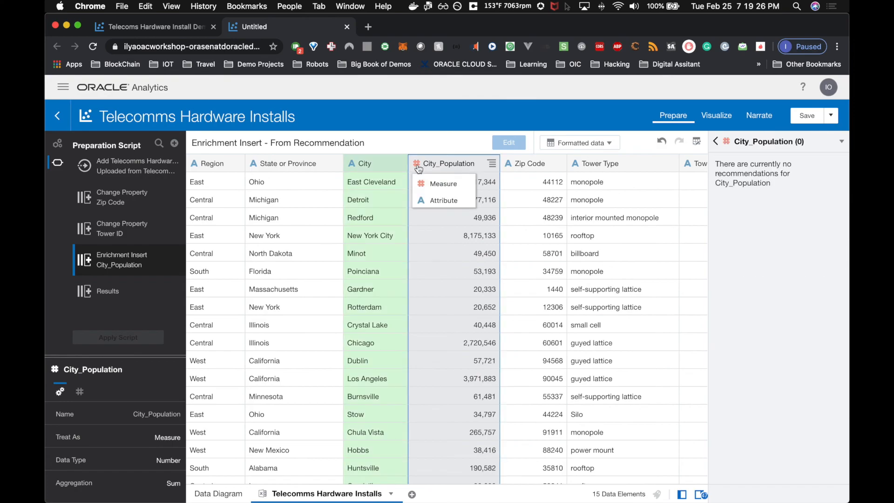
left_click(436, 200)
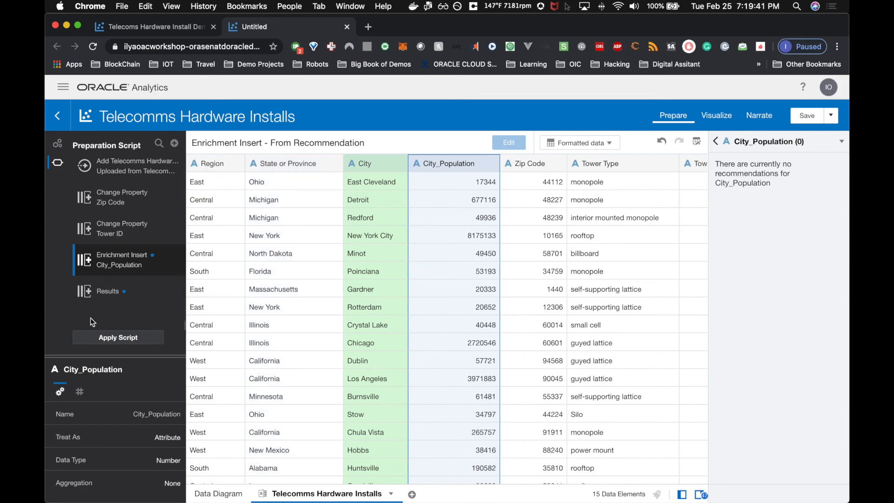
left_click(117, 337)
Back in the Visualize view, add a calculation under My Calculations and name it Population per Tower.
left_click(717, 116)
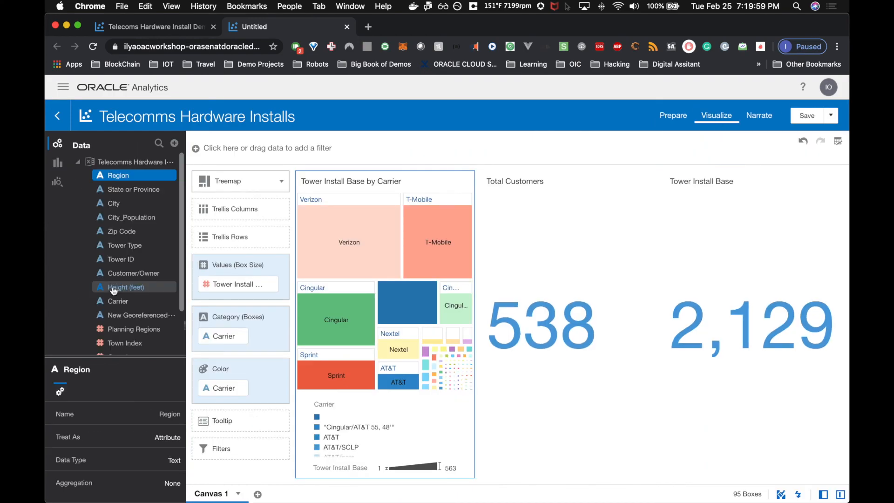
scroll(88, 286, "down", 3)
left_click(78, 334)
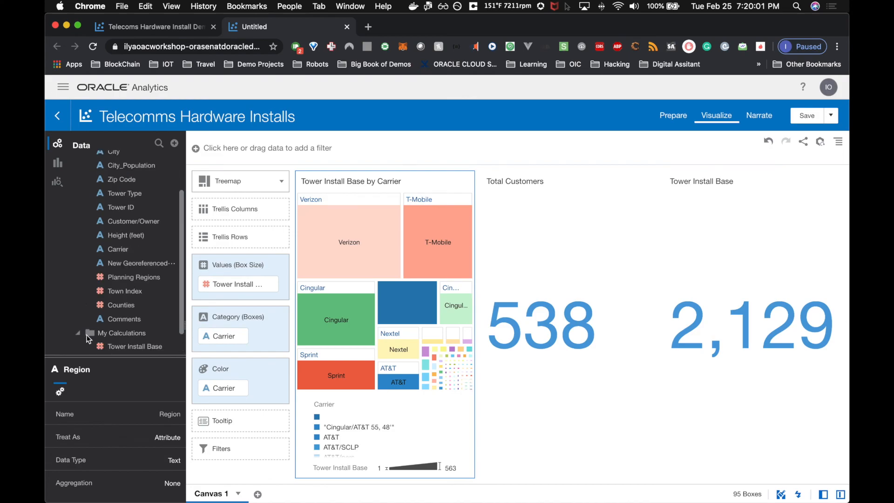
right_click(107, 339)
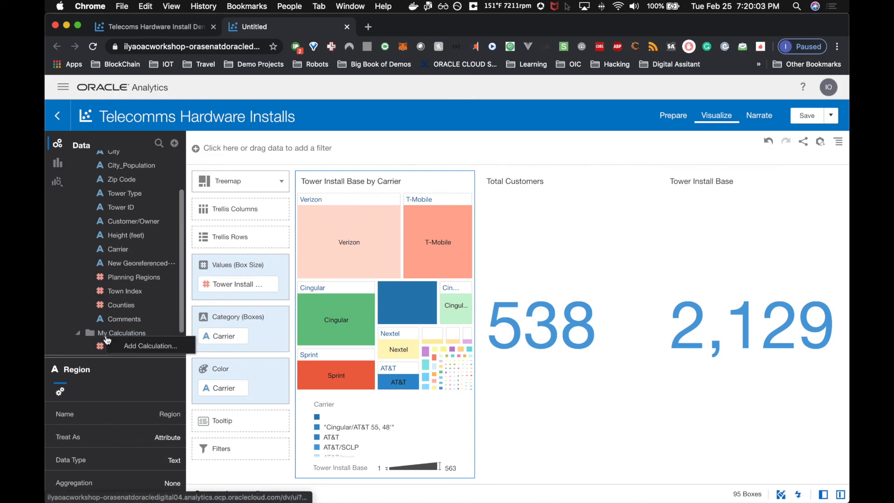
left_click(116, 344)
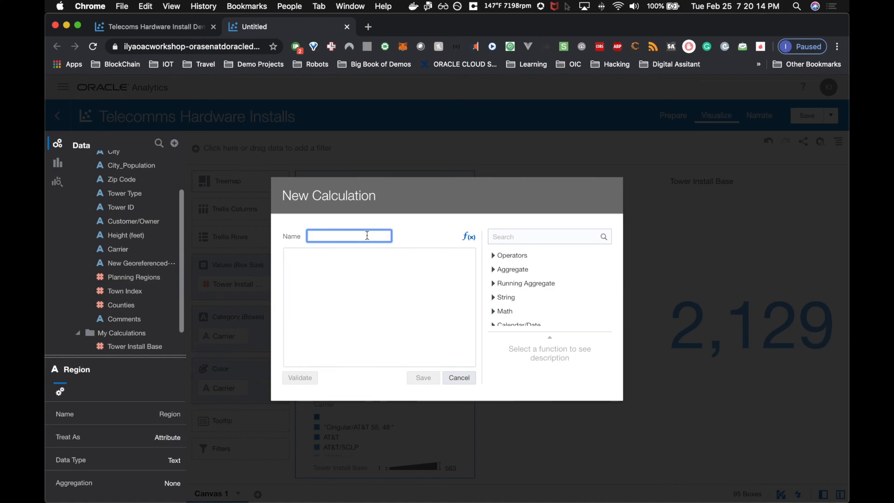
type("Population per Tower")
left_click(369, 274)
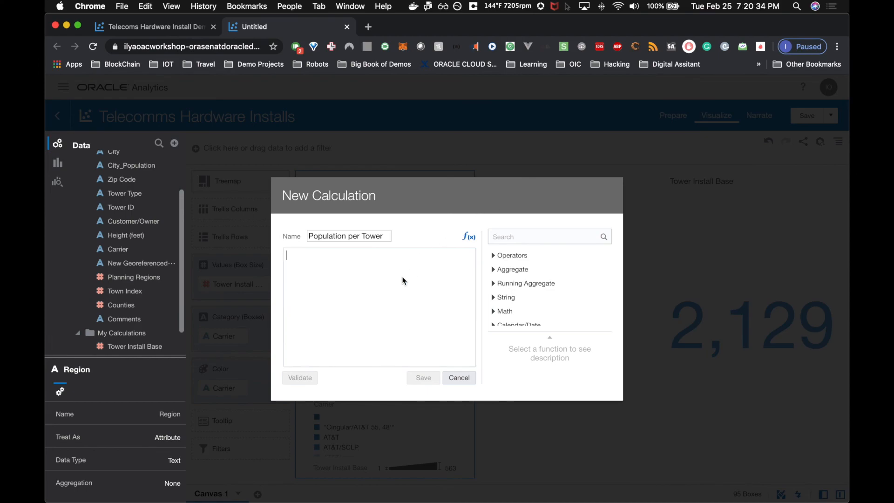
Start the Population per Tower formula with the City_Population column.
type("City_")
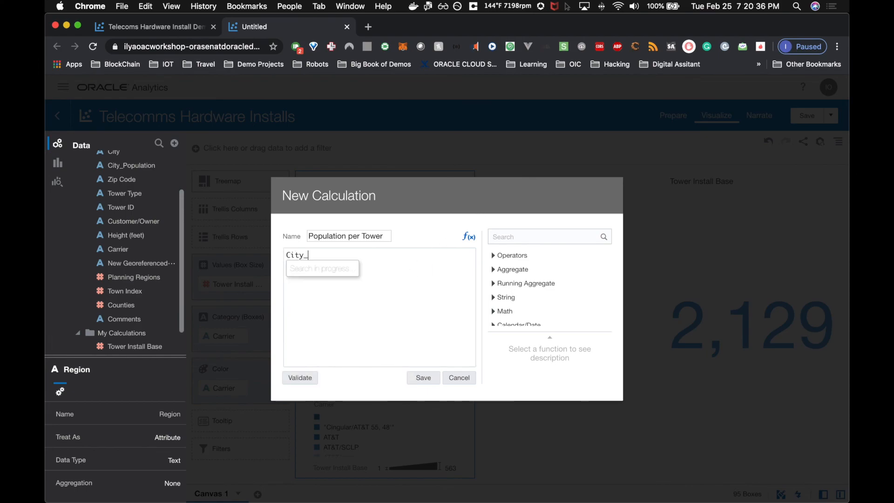
type("popul")
key("Return")
key("BackSpace")
key("BackSpace")
key("BackSpace")
key("BackSpace")
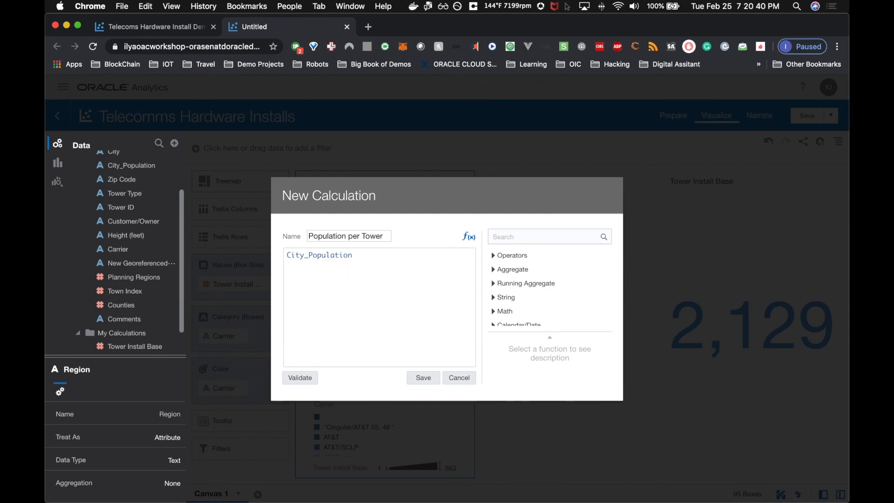
Divide City_Population by (COUNT (DISTINCT Tower ID)), then validate and save the calculation.
type("/ (COUNT (DISTIN")
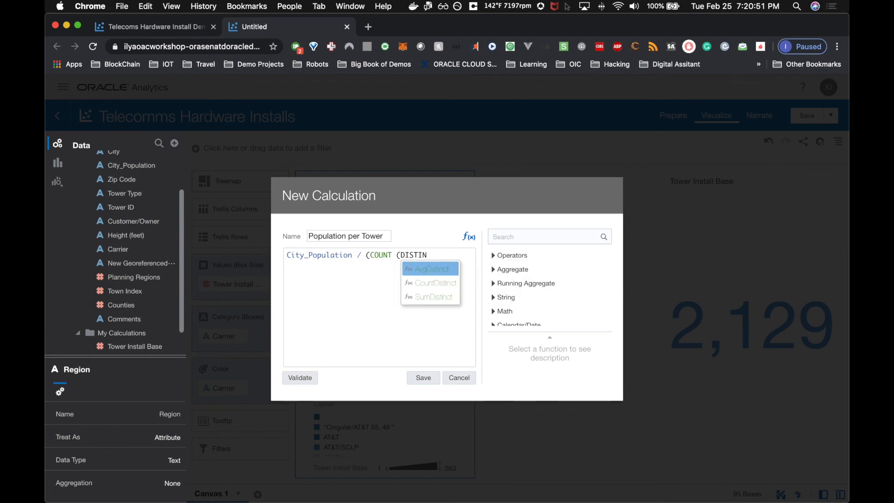
type("CT Tower ")
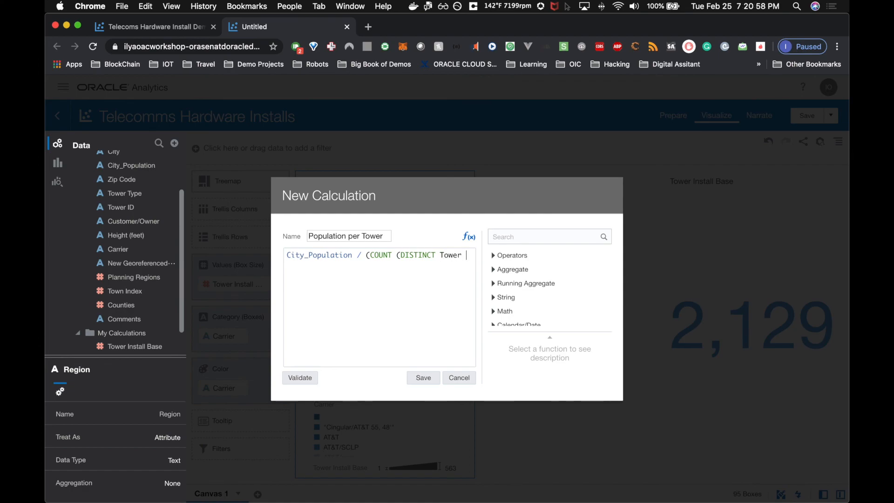
type("r")
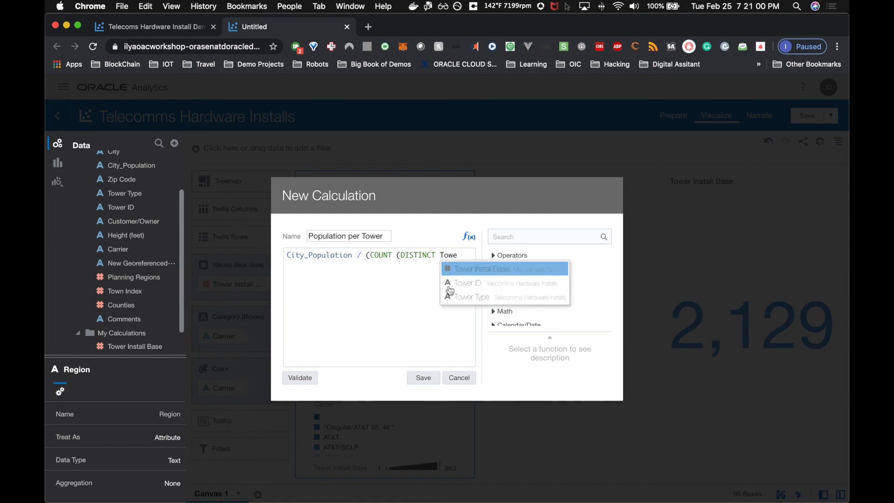
key("Return")
type("))")
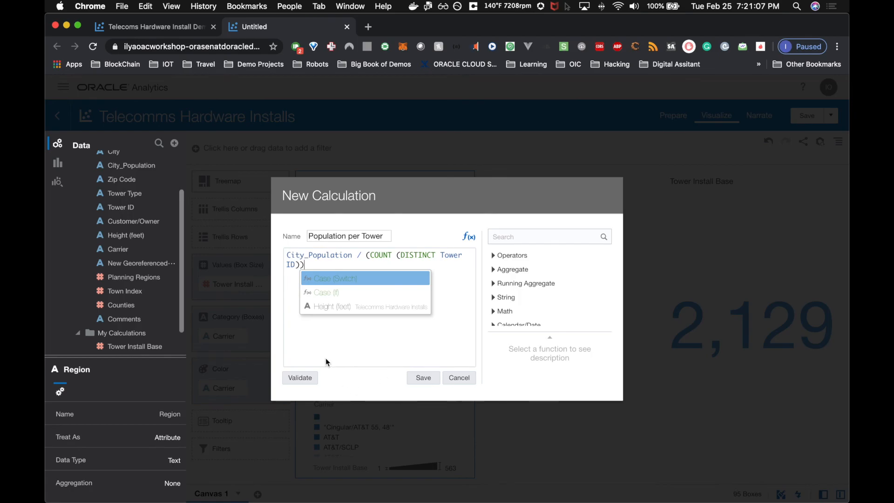
left_click(301, 379)
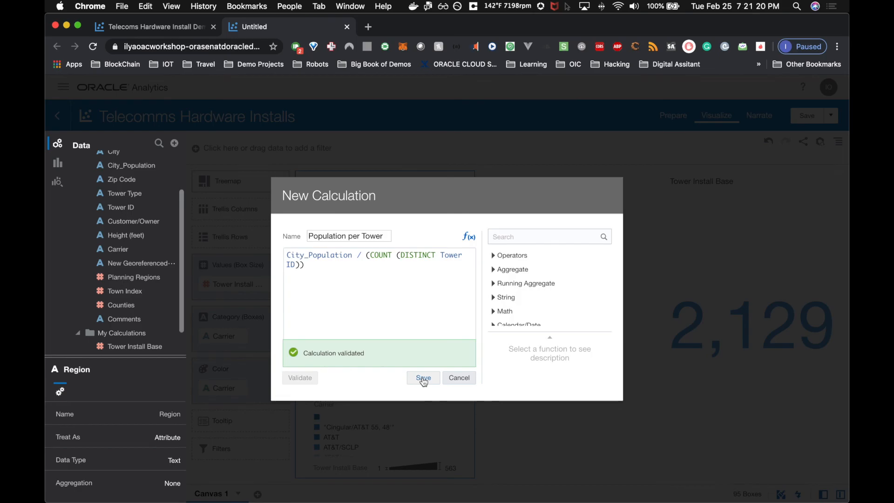
left_click(424, 378)
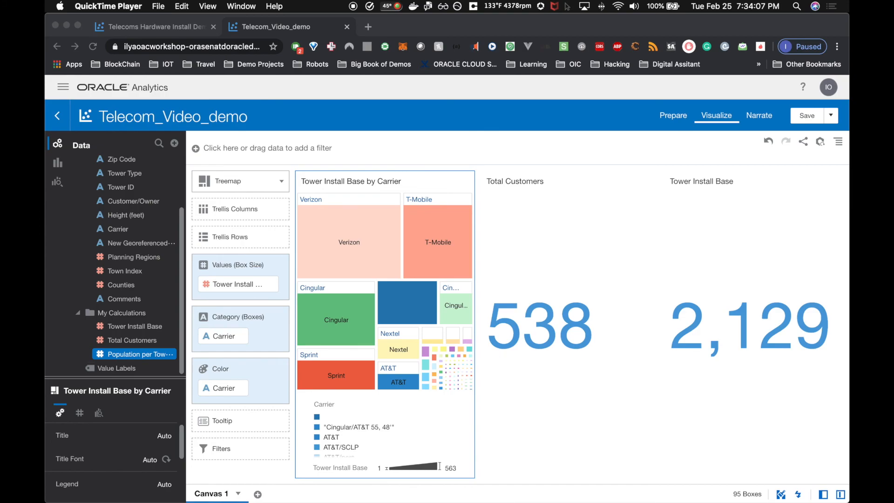
Create a horizontal bar chart from the City column and the Population per Tower calculation.
left_click(122, 233)
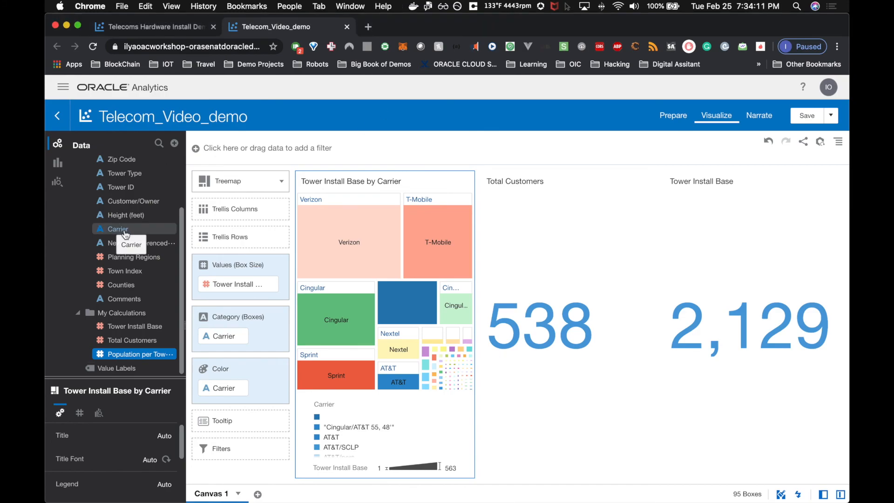
scroll(123, 233, "up", 3)
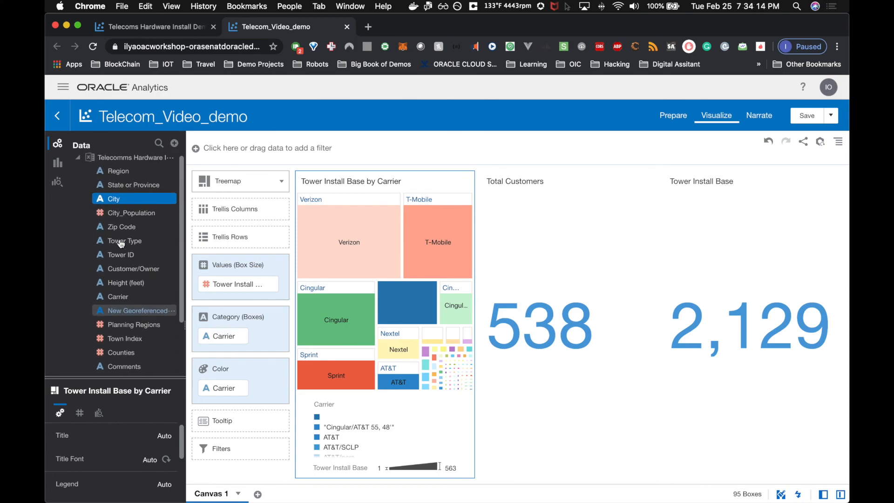
left_click(122, 202)
scroll(122, 232, "down", 3)
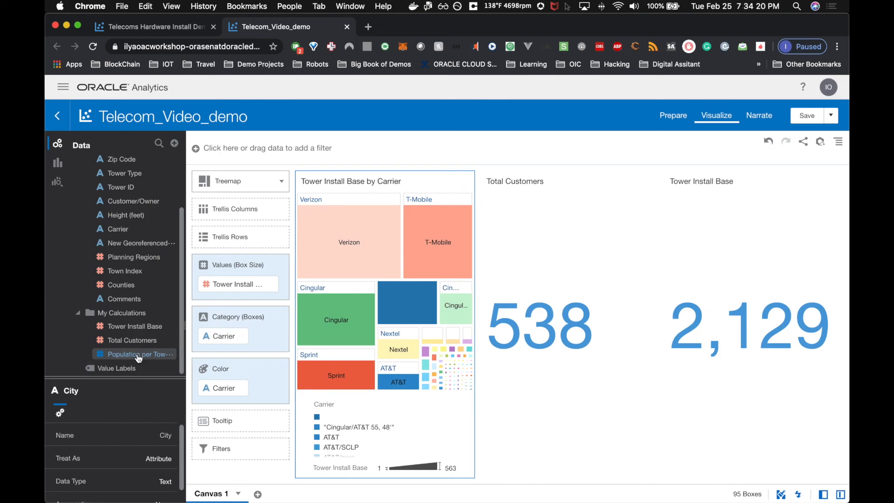
left_click(139, 357, "super")
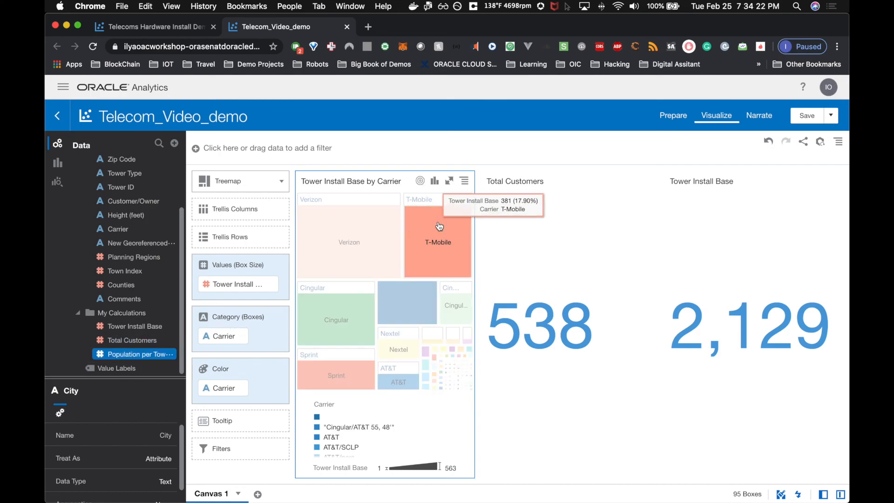
scroll(151, 282, "up", 3)
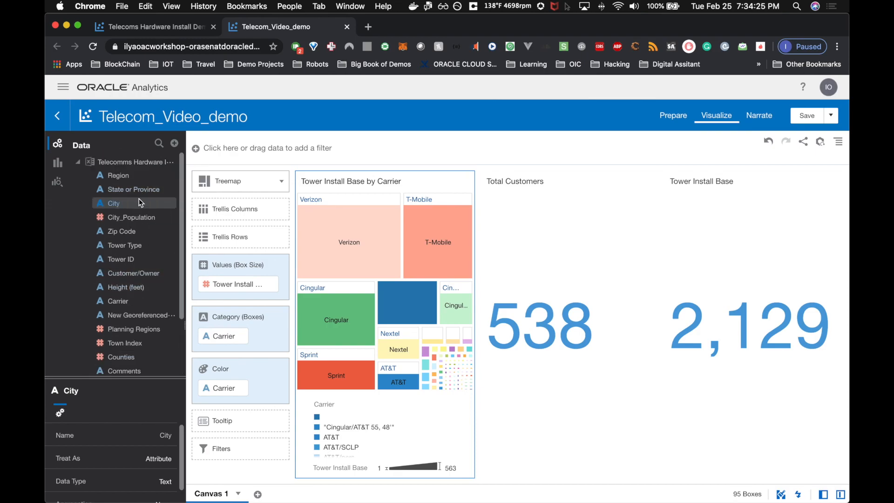
right_click(139, 200)
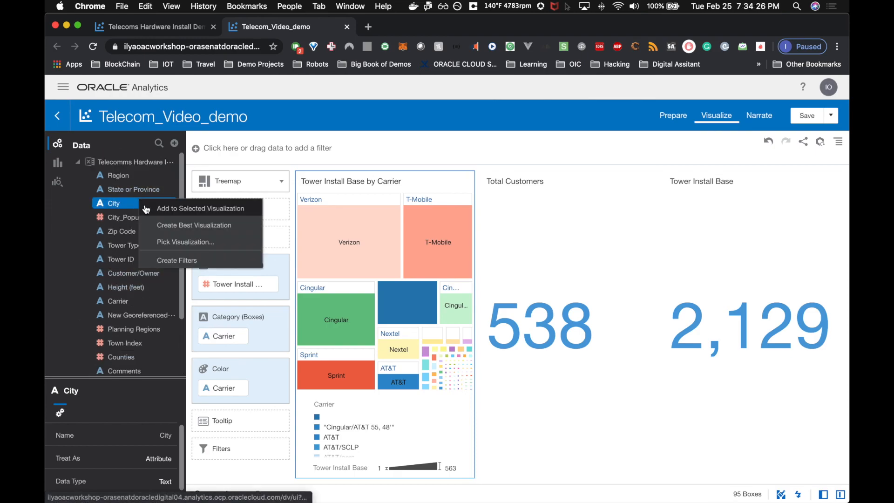
left_click(169, 241)
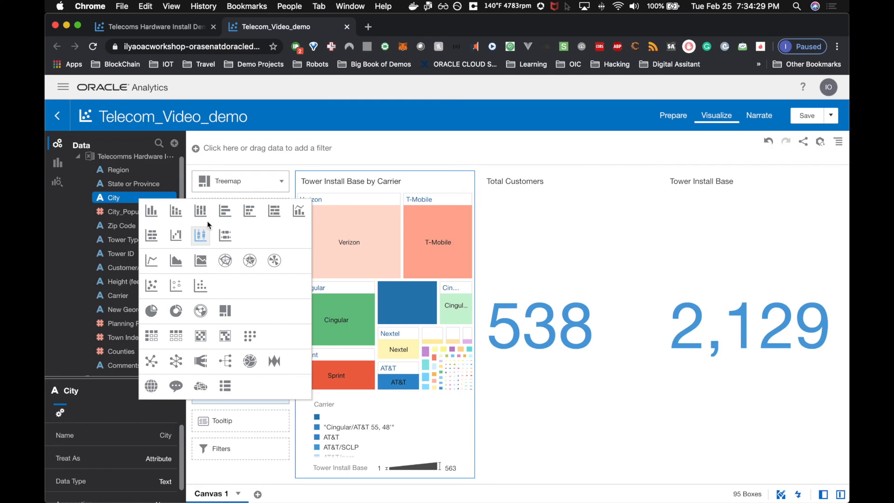
left_click(225, 211)
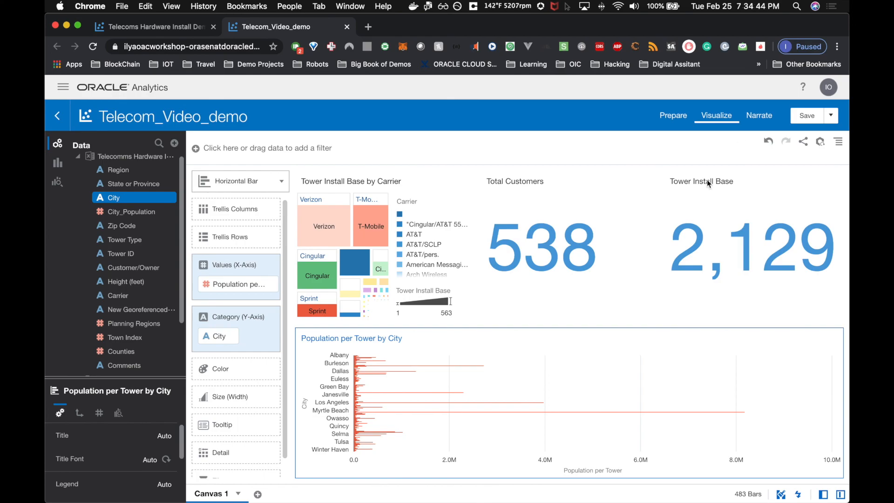
Sort the bar chart's cities by Population per Tower from high to low.
right_click(564, 357)
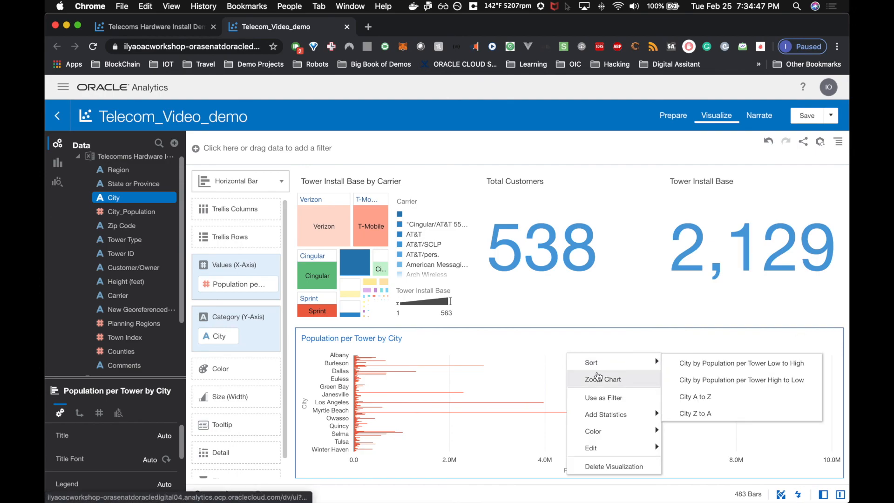
mouse_move(609, 369)
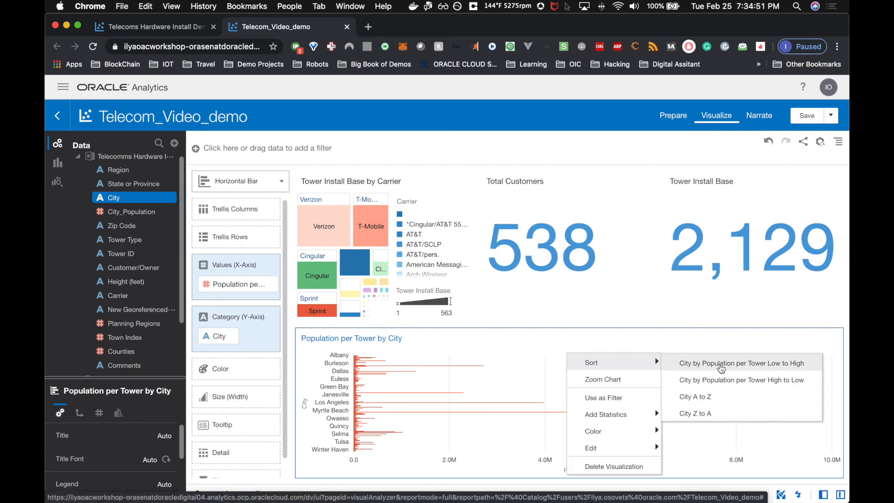
left_click(755, 383)
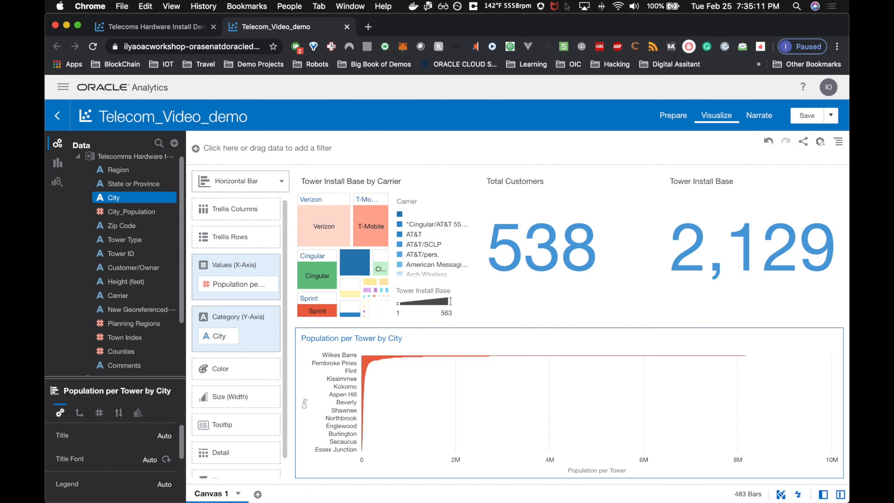
Add Population per Tower as a filter on the bar chart and change its filter type to Top Bottom N.
scroll(133, 234, "down", 3)
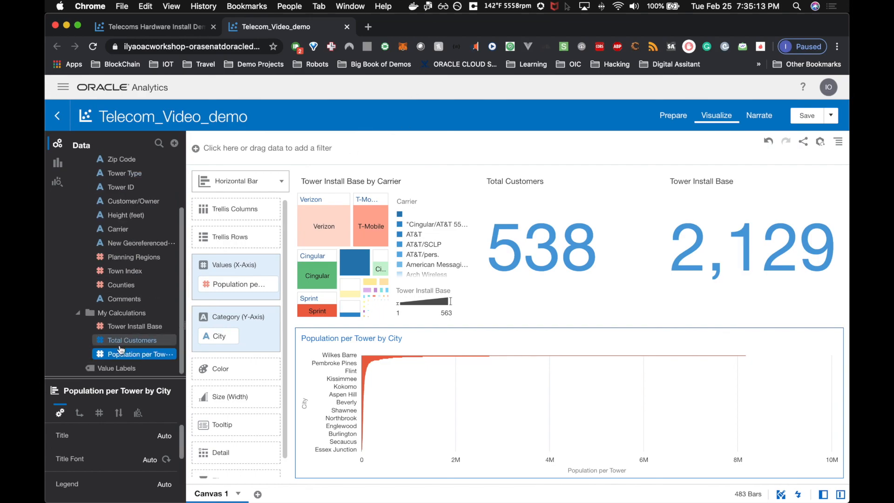
scroll(229, 332, "down", 1)
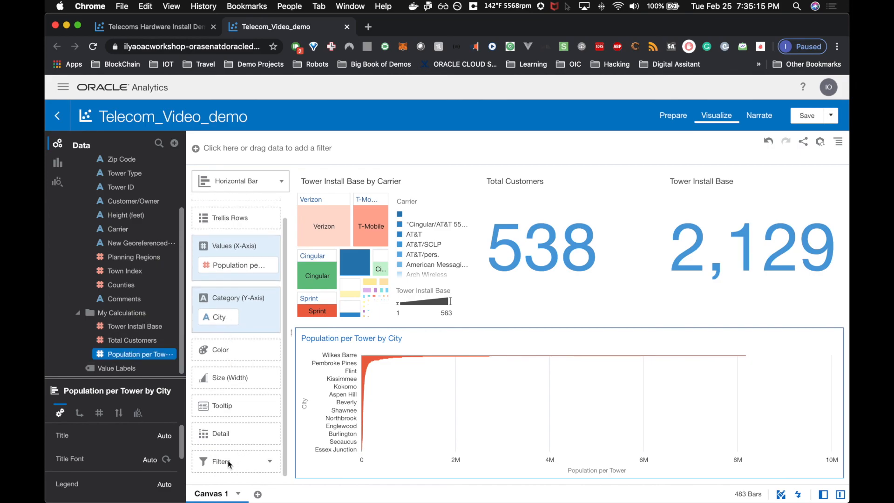
left_click_drag(148, 356, 239, 454)
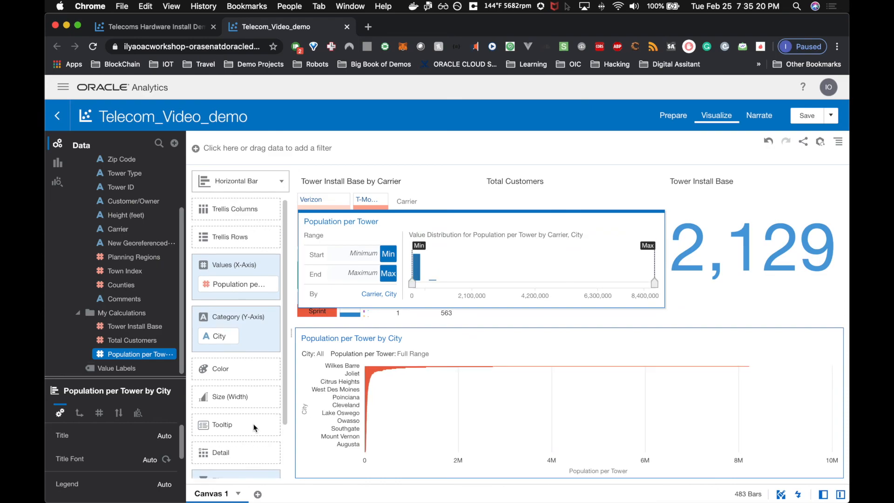
right_click(244, 461)
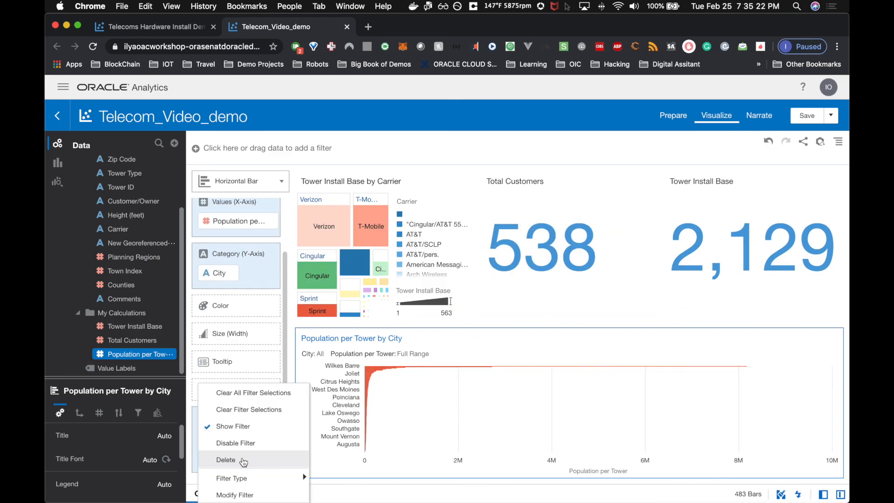
mouse_move(303, 476)
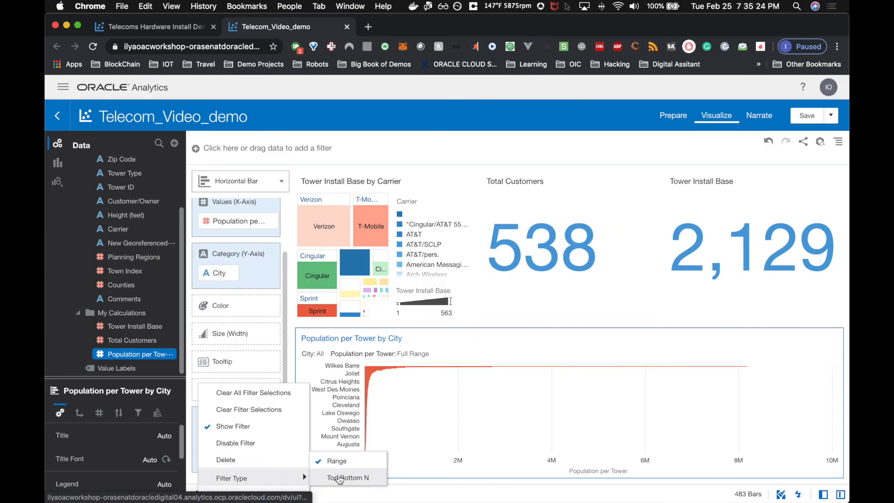
left_click(334, 475)
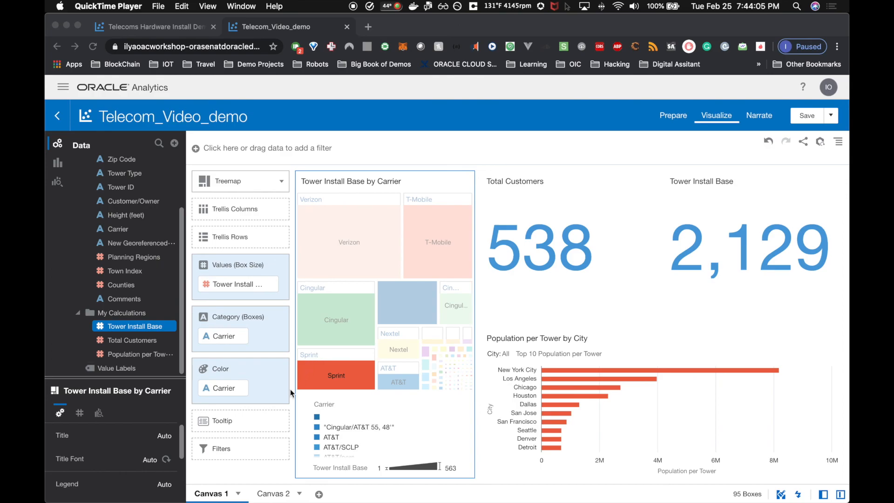
On Canvas 2, create a pivot table of Tower Install Base by Tower Type and use it as a filter.
left_click(275, 495)
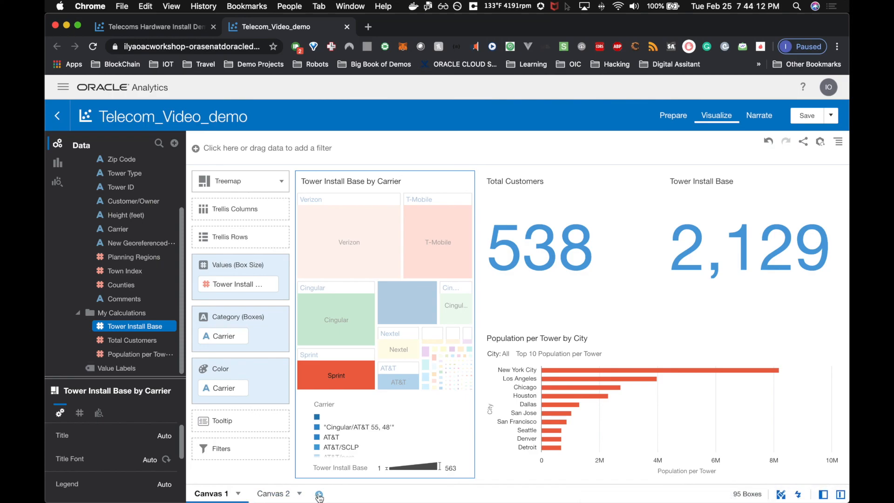
left_click(292, 495)
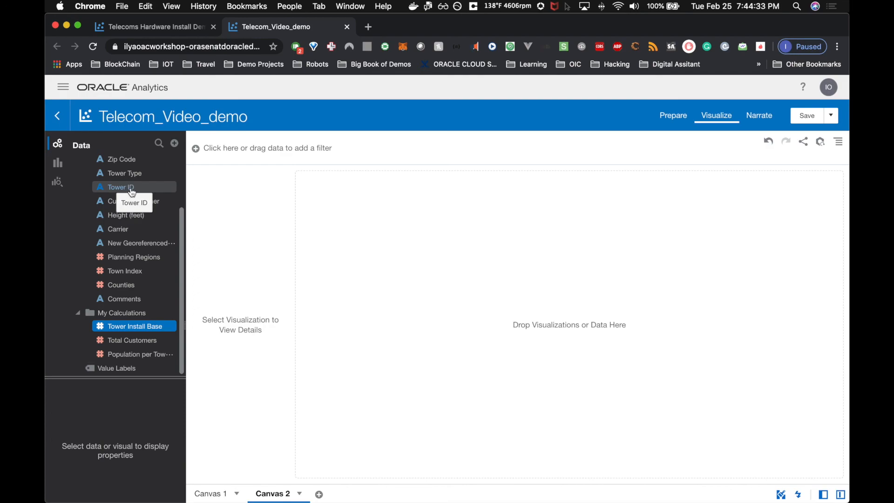
scroll(133, 186, "up", 3)
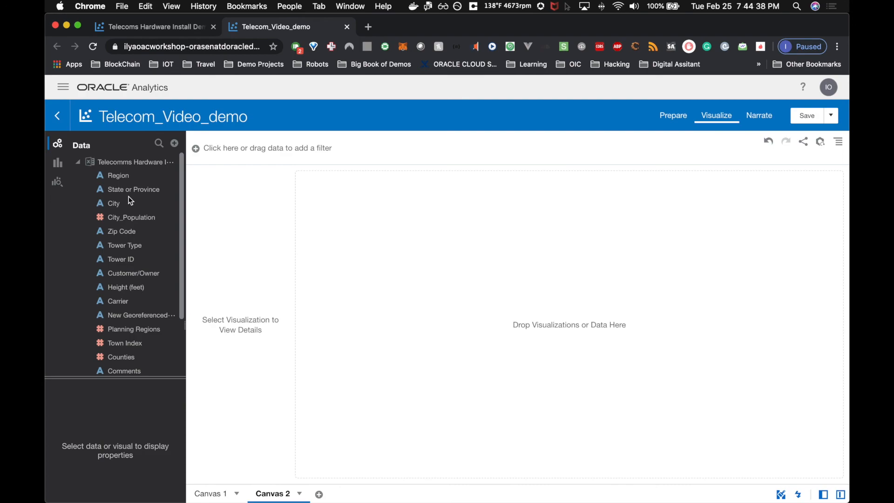
scroll(131, 201, "down", 1)
left_click(122, 234)
scroll(125, 236, "down", 1)
scroll(125, 237, "down", 4)
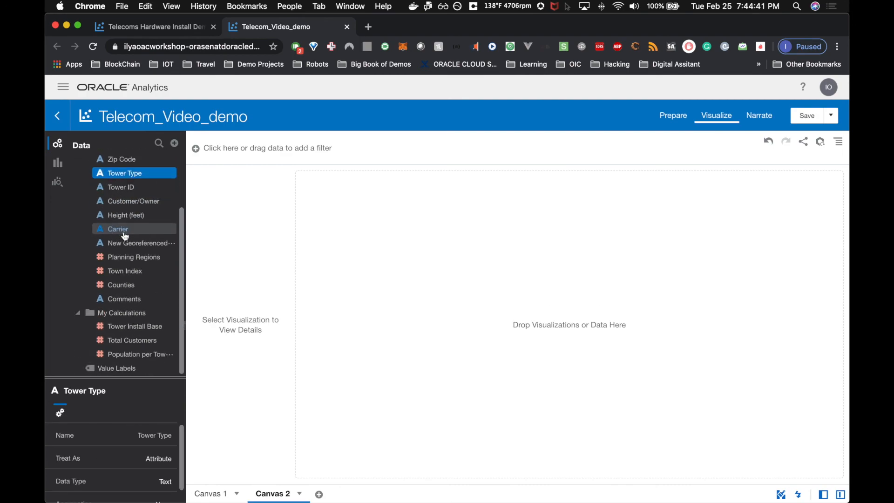
right_click(131, 328)
left_click(163, 350)
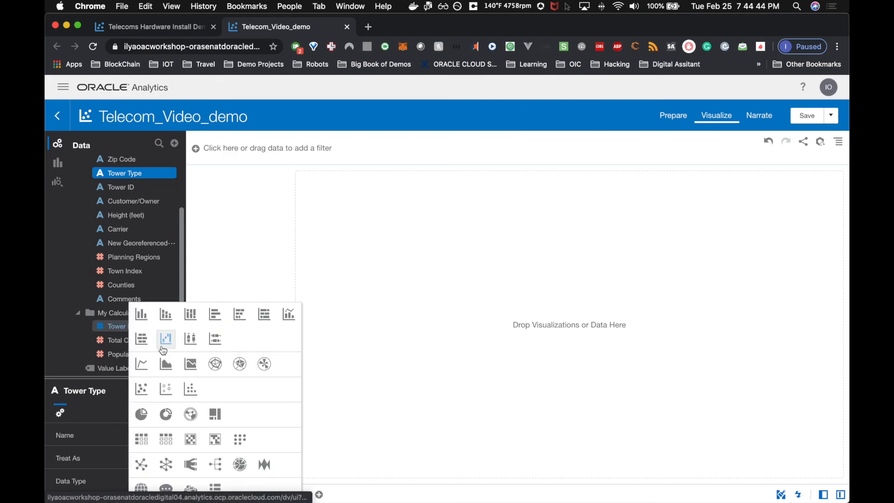
left_click(141, 439)
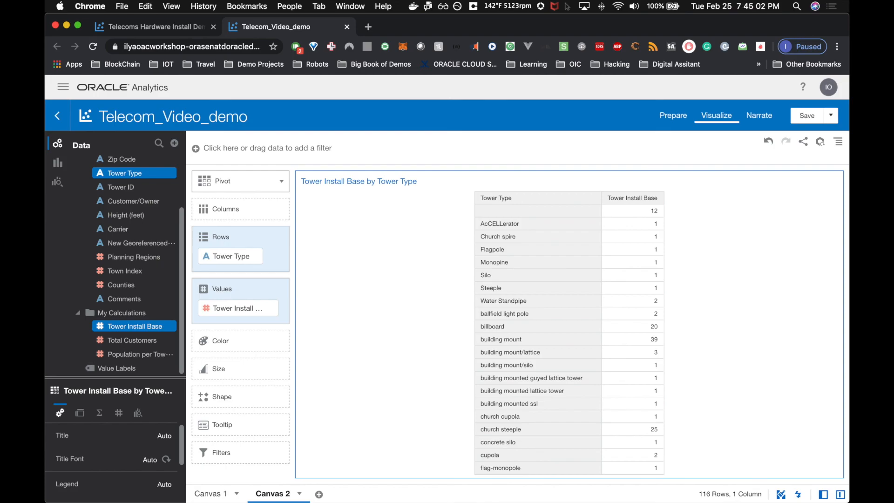
right_click(428, 195)
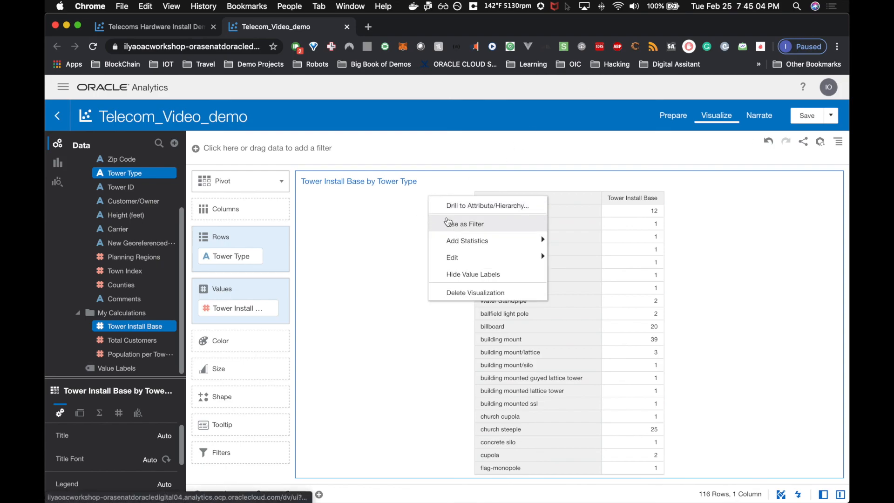
left_click(450, 225)
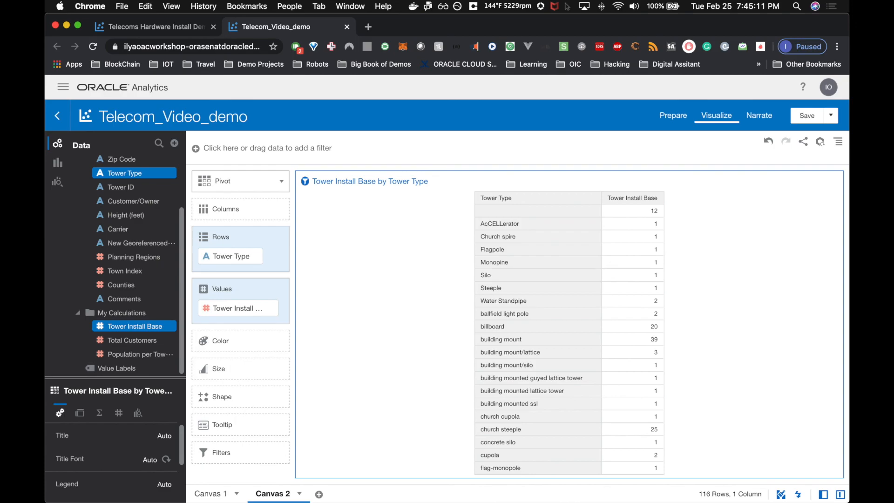
Create a map of Tower Install Base and Population per Tower by City beside the pivot table and widen it.
left_click(130, 201)
scroll(133, 179, "up", 2)
left_click(114, 204)
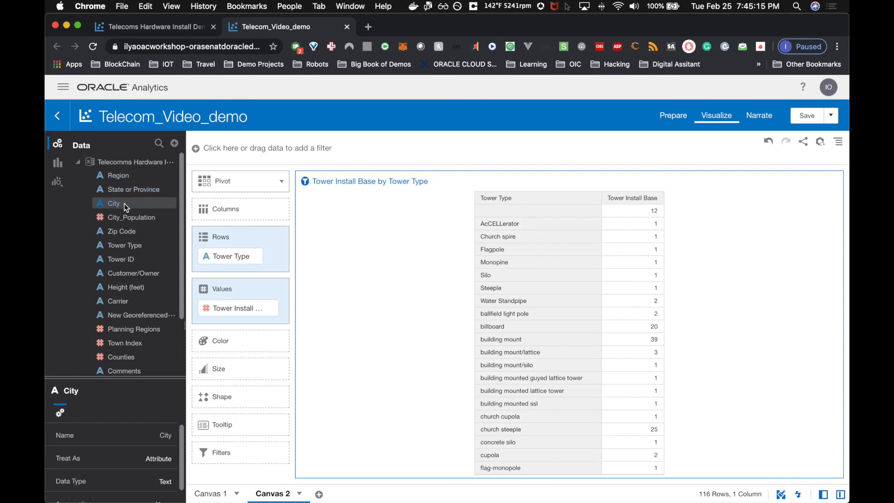
scroll(118, 270, "down", 3)
left_click(124, 331)
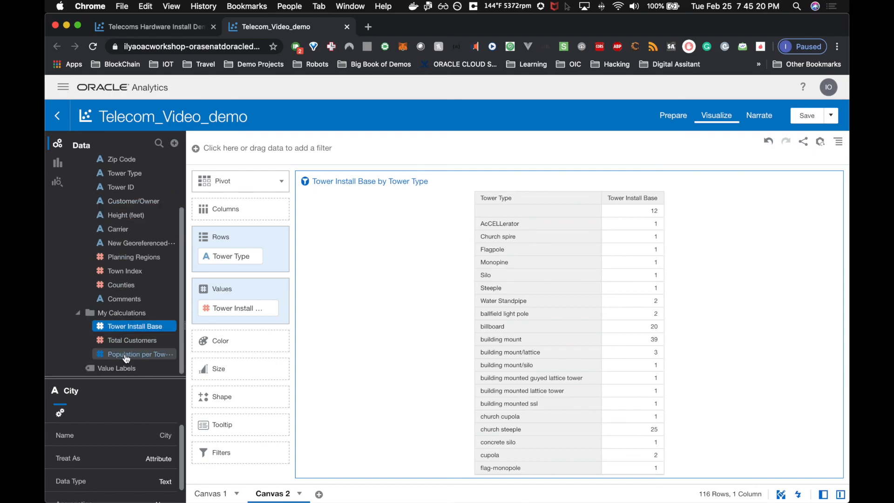
left_click(125, 358, "super")
right_click(126, 358)
left_click(156, 397)
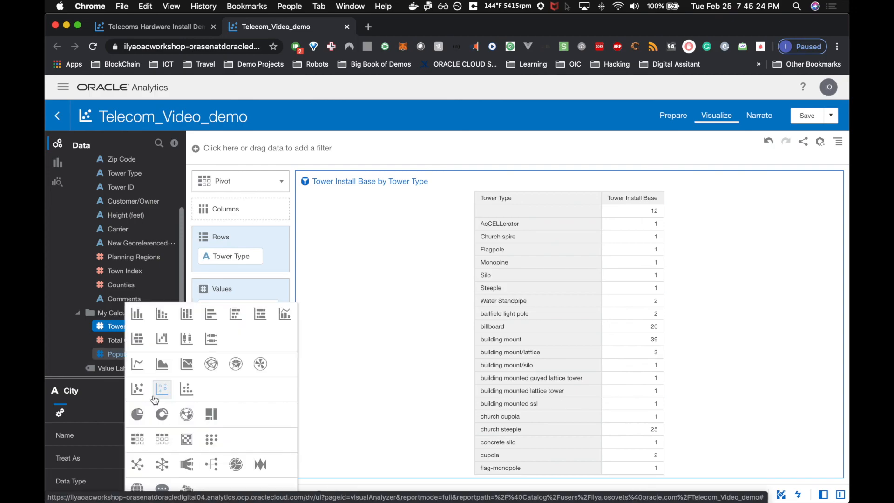
left_click(140, 487)
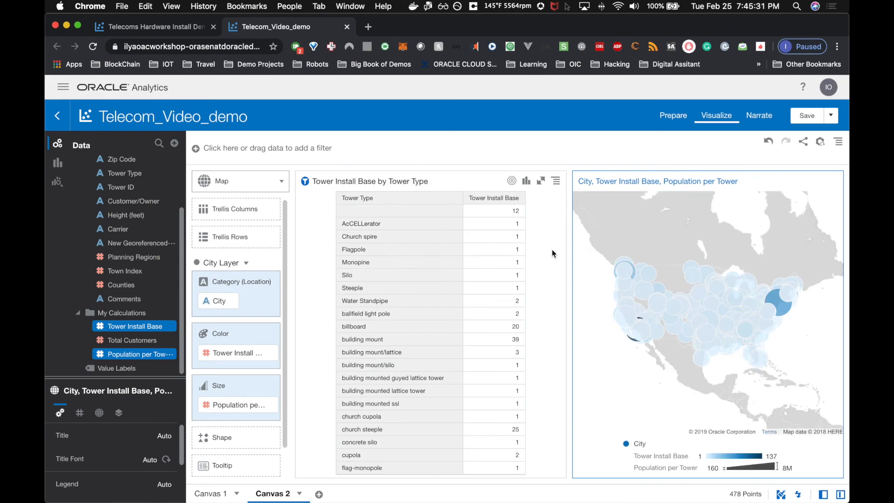
left_click_drag(569, 248, 488, 254)
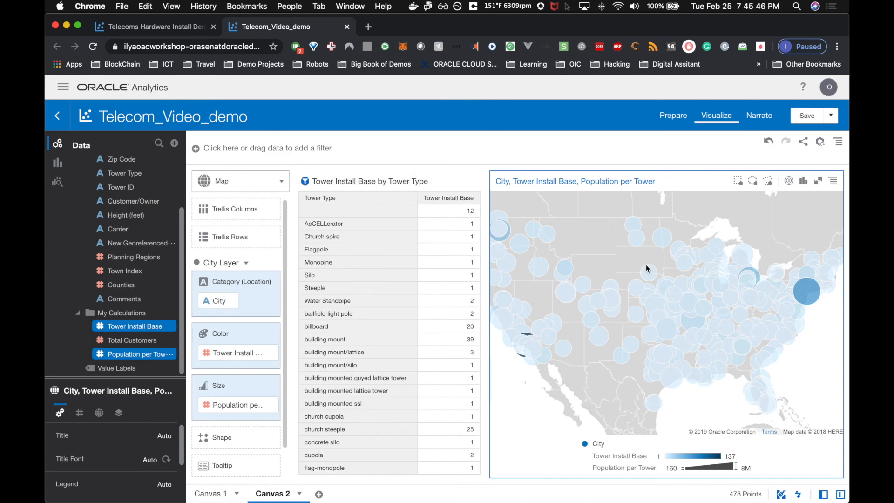
Examine the city bubbles on the map for tower install base and population per tower, focusing on the northeastern United States.
scroll(647, 267, "down", 1)
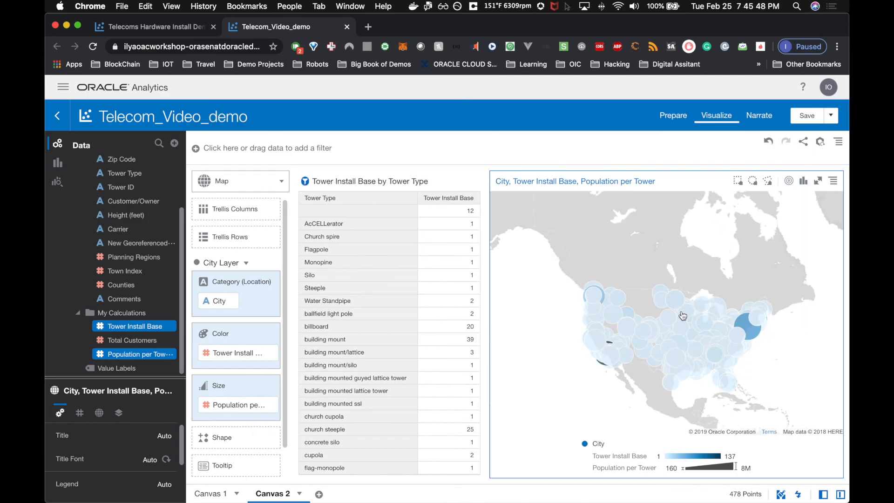
scroll(683, 317, "up", 1)
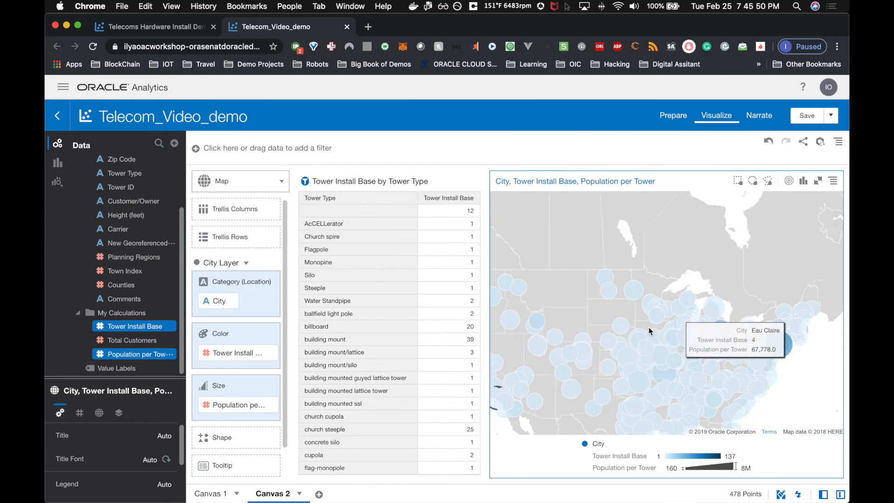
left_click_drag(607, 306, 621, 268)
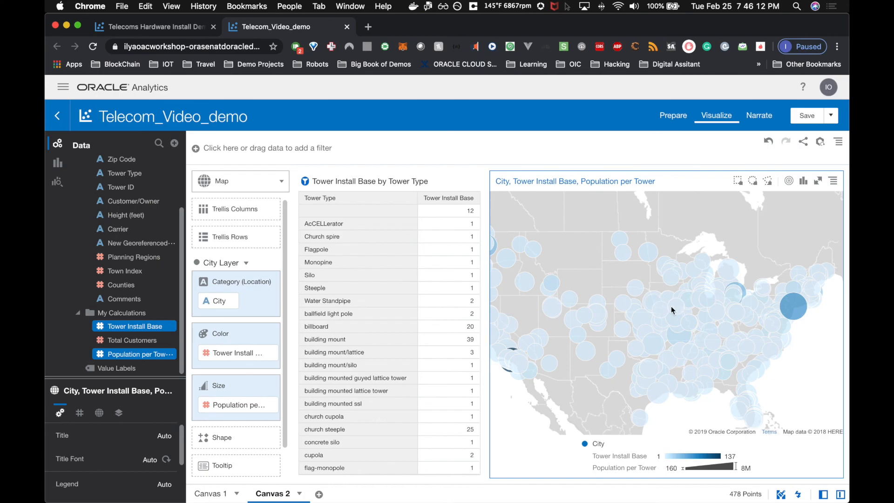
mouse_move(801, 309)
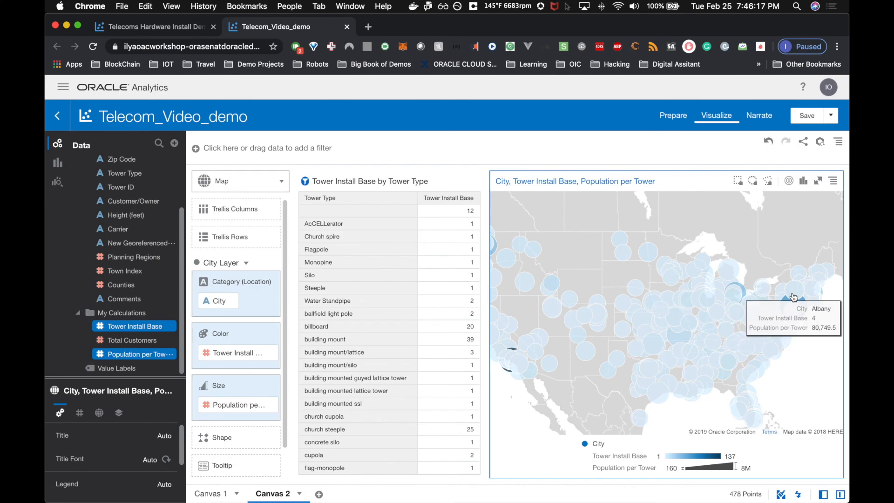
left_click(795, 295)
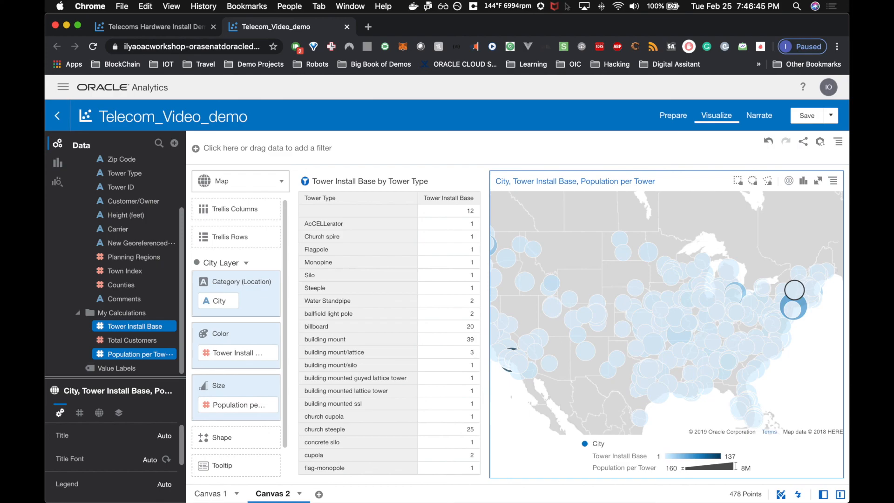
mouse_move(772, 314)
scroll(772, 314, "up", 2)
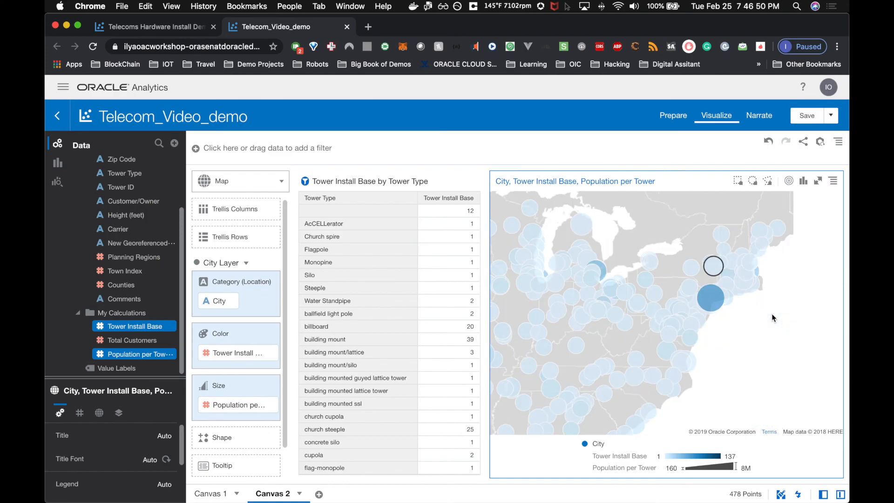
scroll(772, 315, "up", 1)
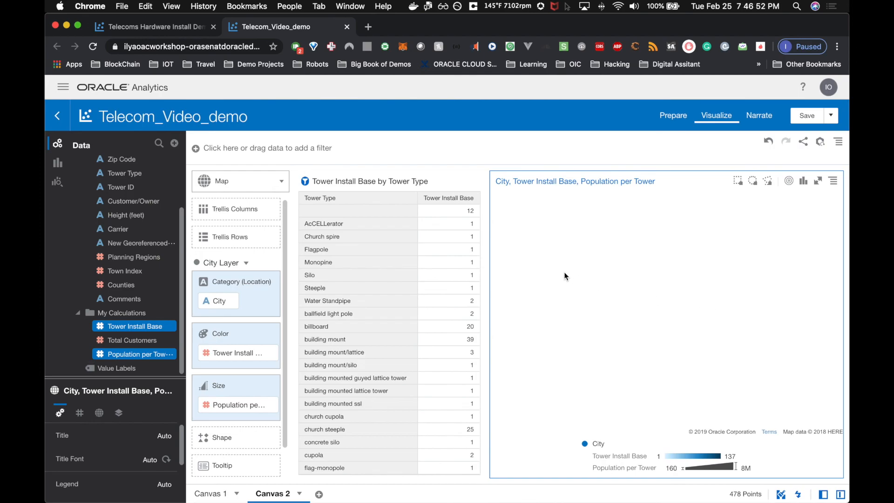
scroll(563, 271, "down", 1)
left_click_drag(555, 268, 678, 269)
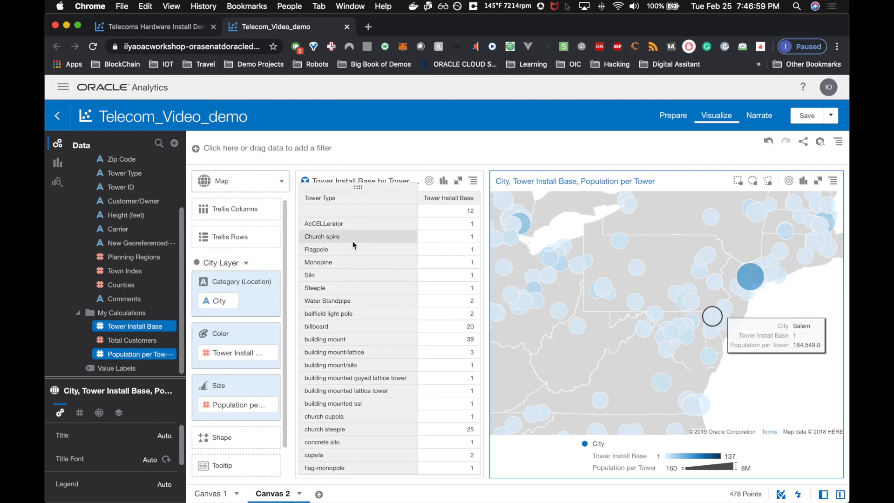
Review the tower types listed in the pivot table and compare city bubbles across the eastern and western United States on the map.
scroll(353, 244, "down", 10)
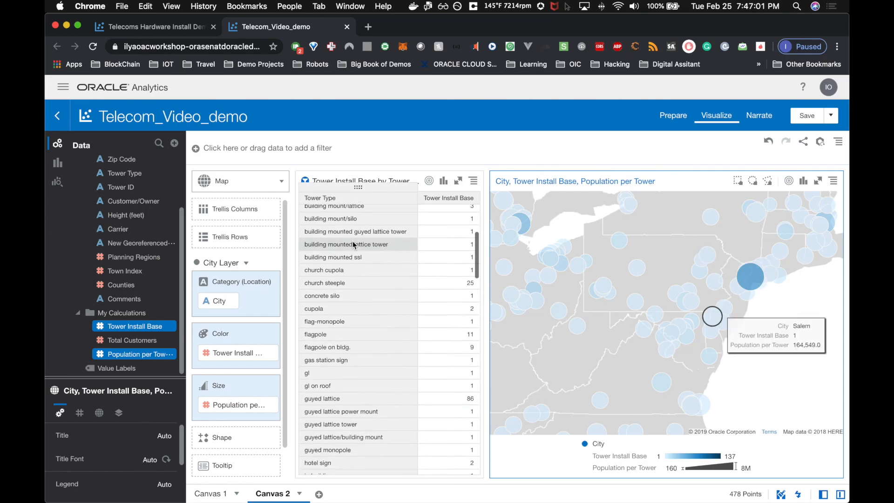
scroll(354, 244, "down", 20)
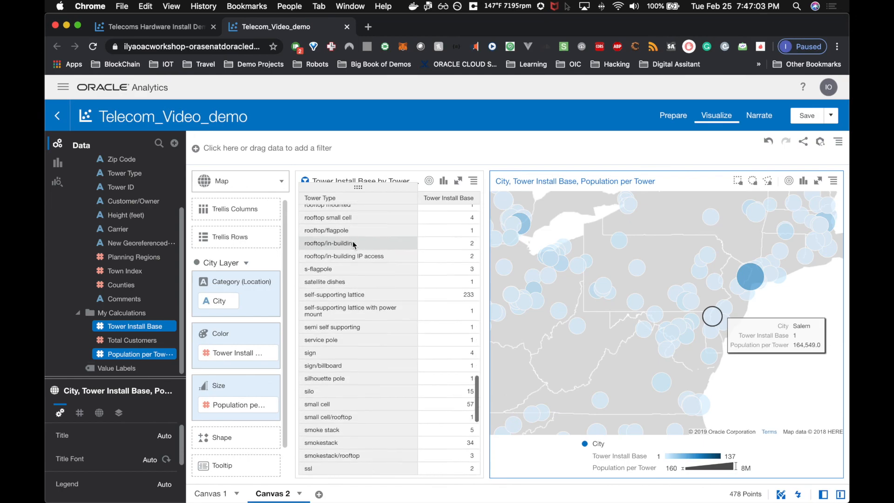
scroll(354, 242, "up", 20)
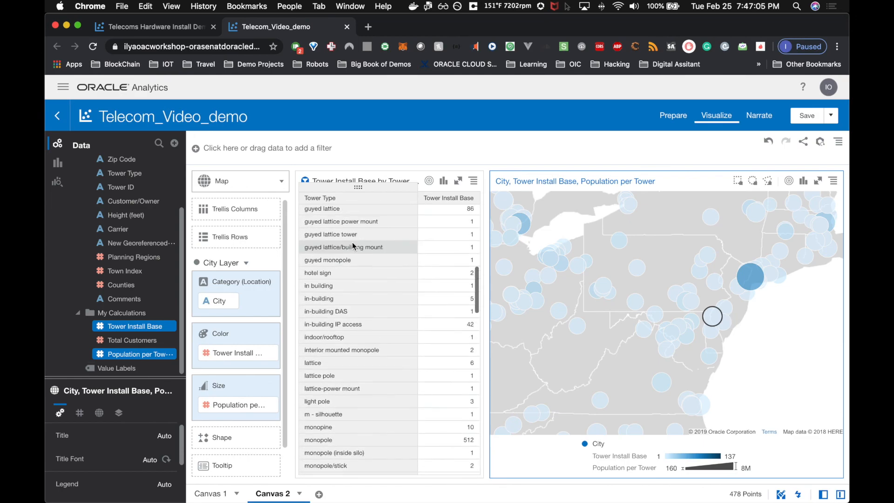
mouse_move(688, 300)
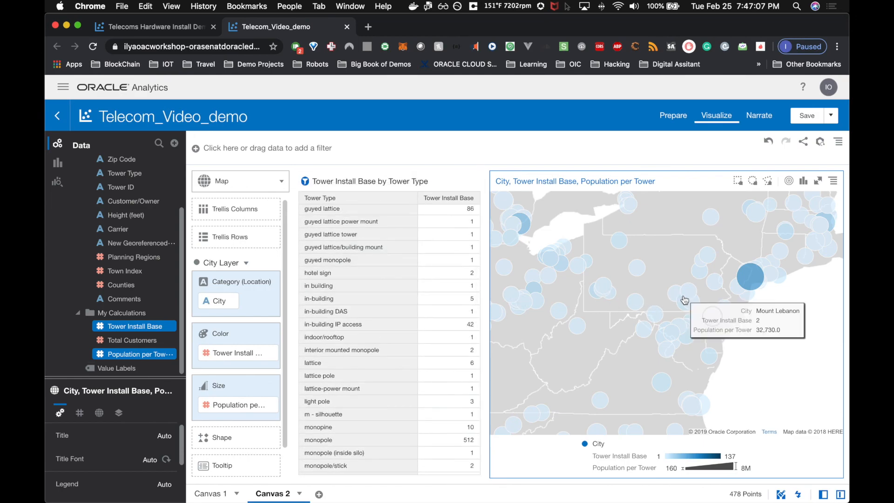
mouse_move(739, 295)
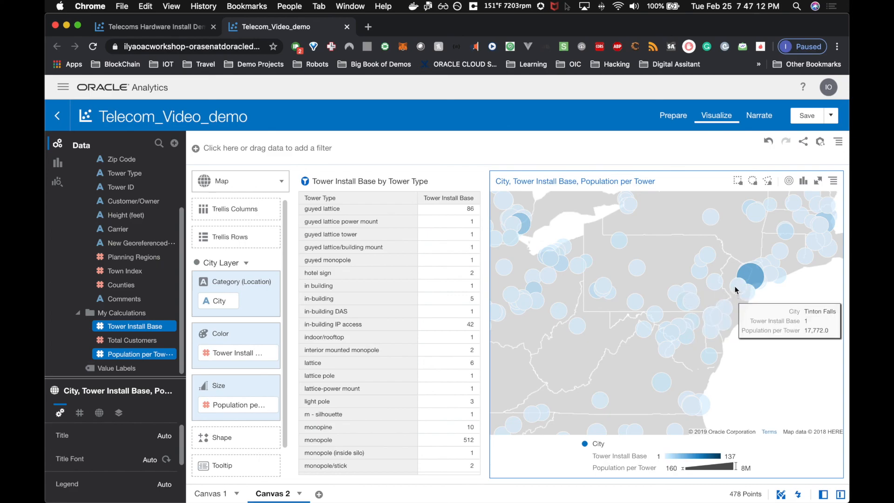
left_click_drag(562, 345, 730, 284)
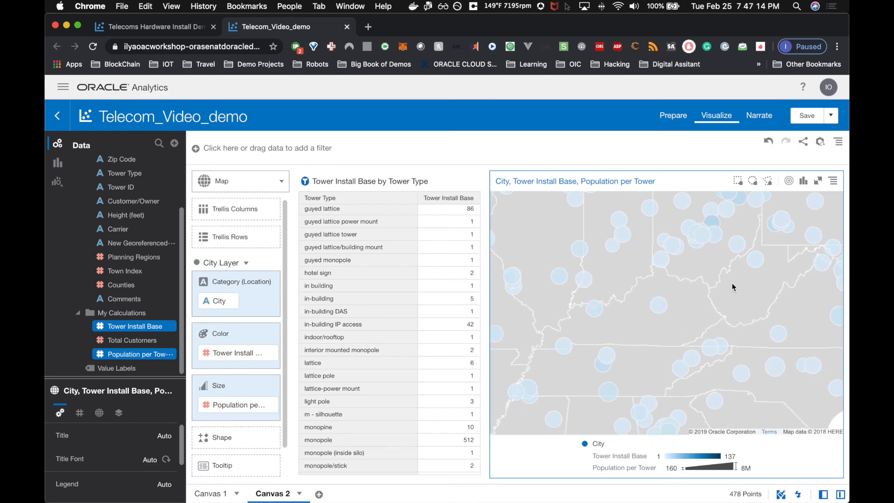
scroll(620, 290, "down", 3)
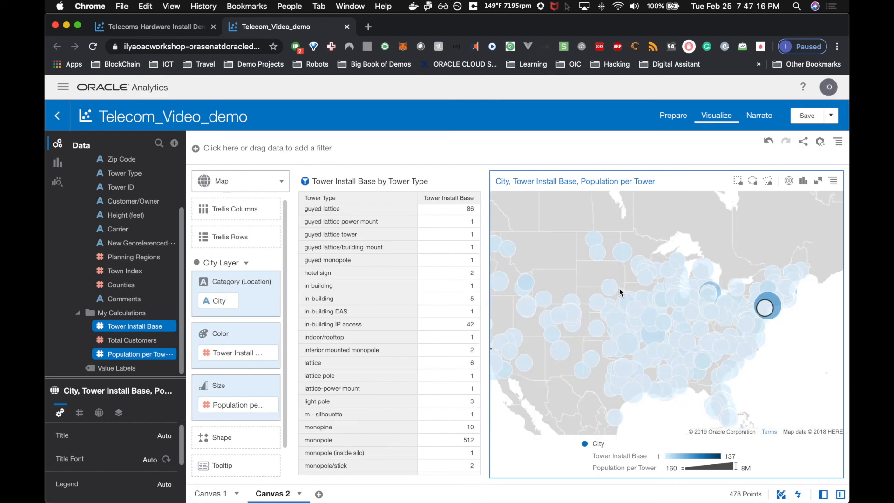
left_click_drag(539, 319, 582, 277)
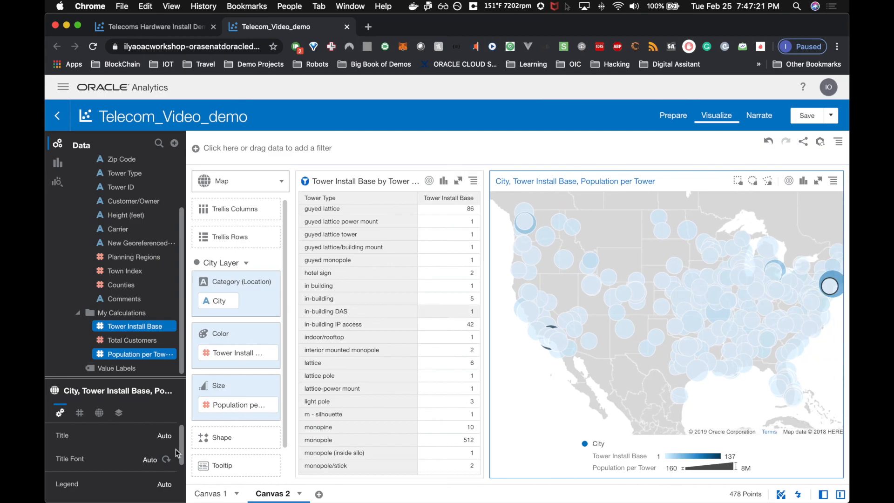
Return to Canvas 1 and inspect the city bars in the Population per Tower chart and the carrier boxes in the treemap.
left_click(236, 492)
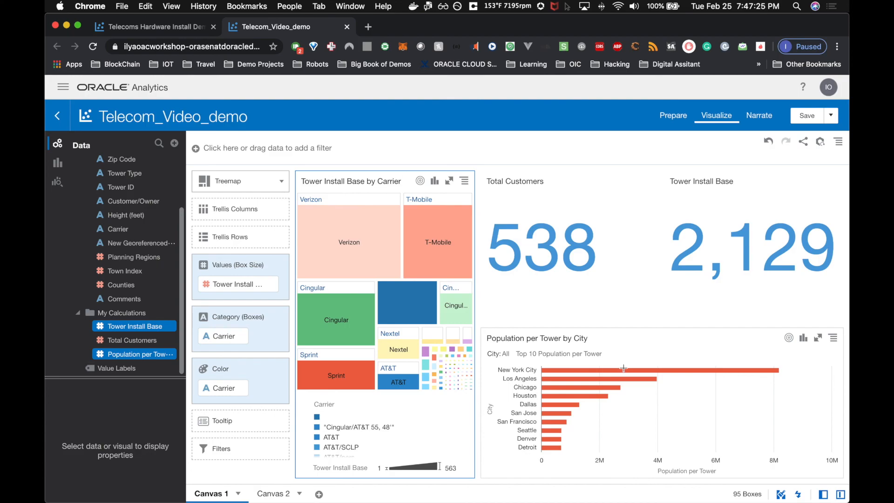
mouse_move(652, 373)
mouse_move(558, 442)
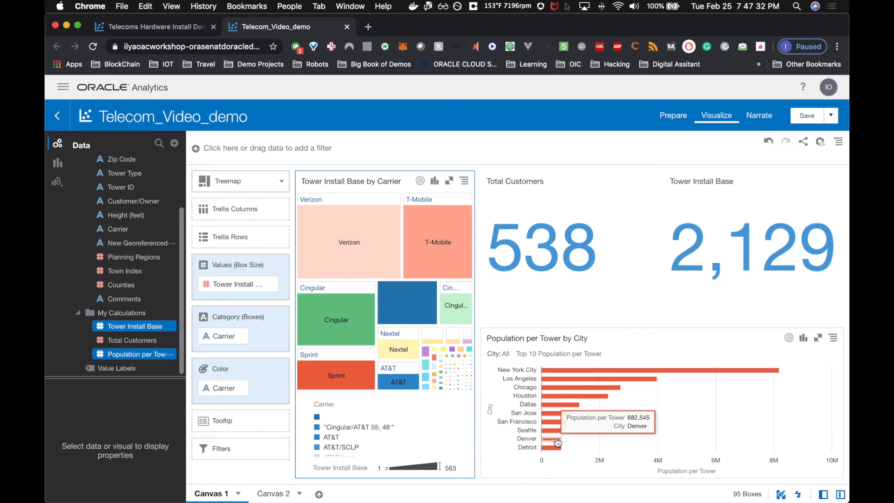
mouse_move(368, 238)
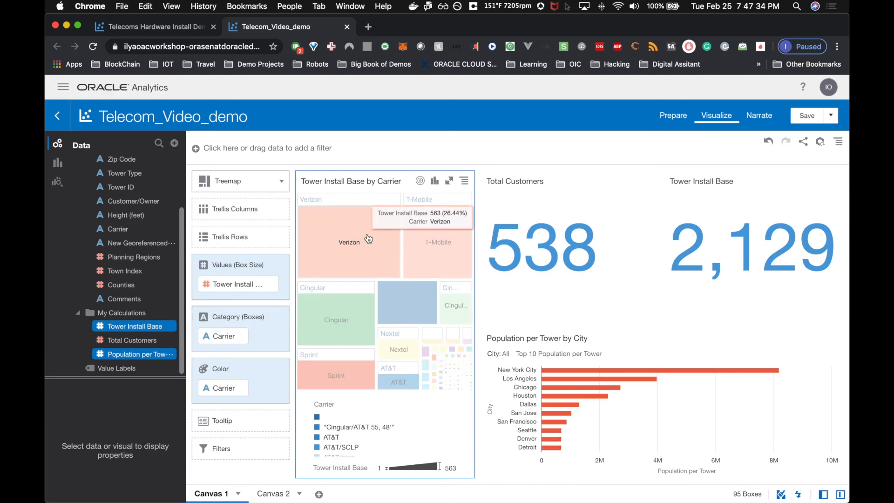
mouse_move(384, 306)
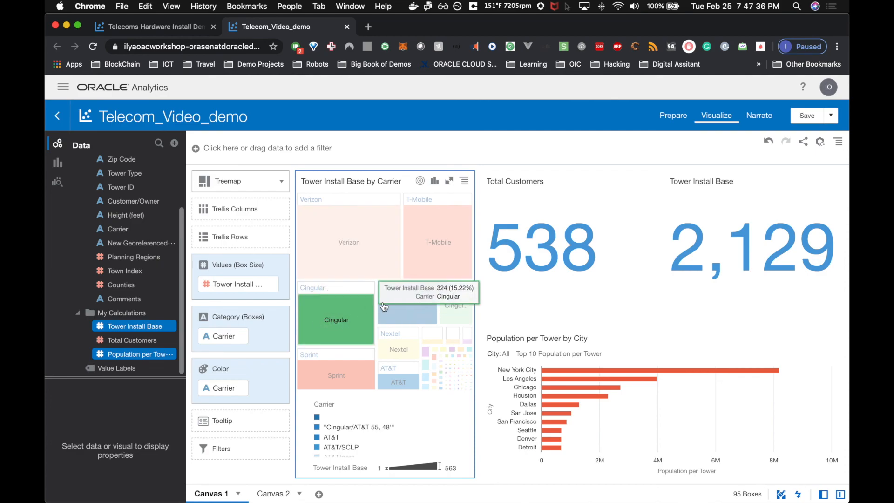
mouse_move(409, 238)
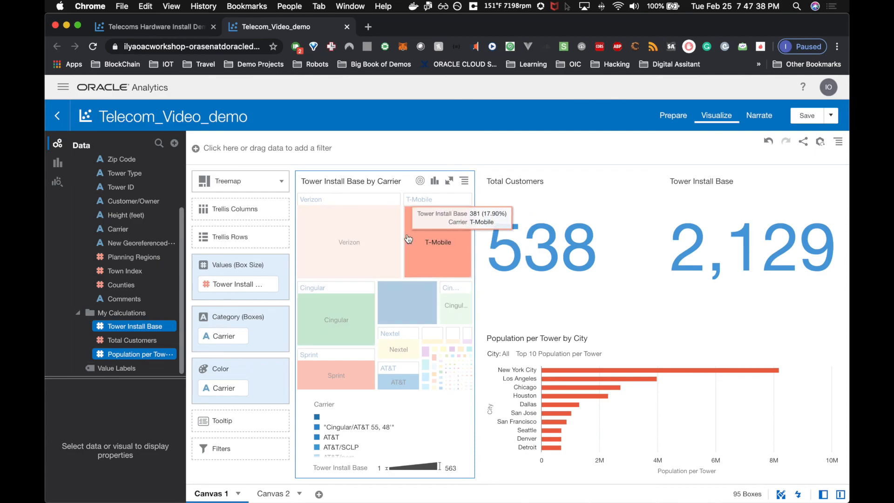